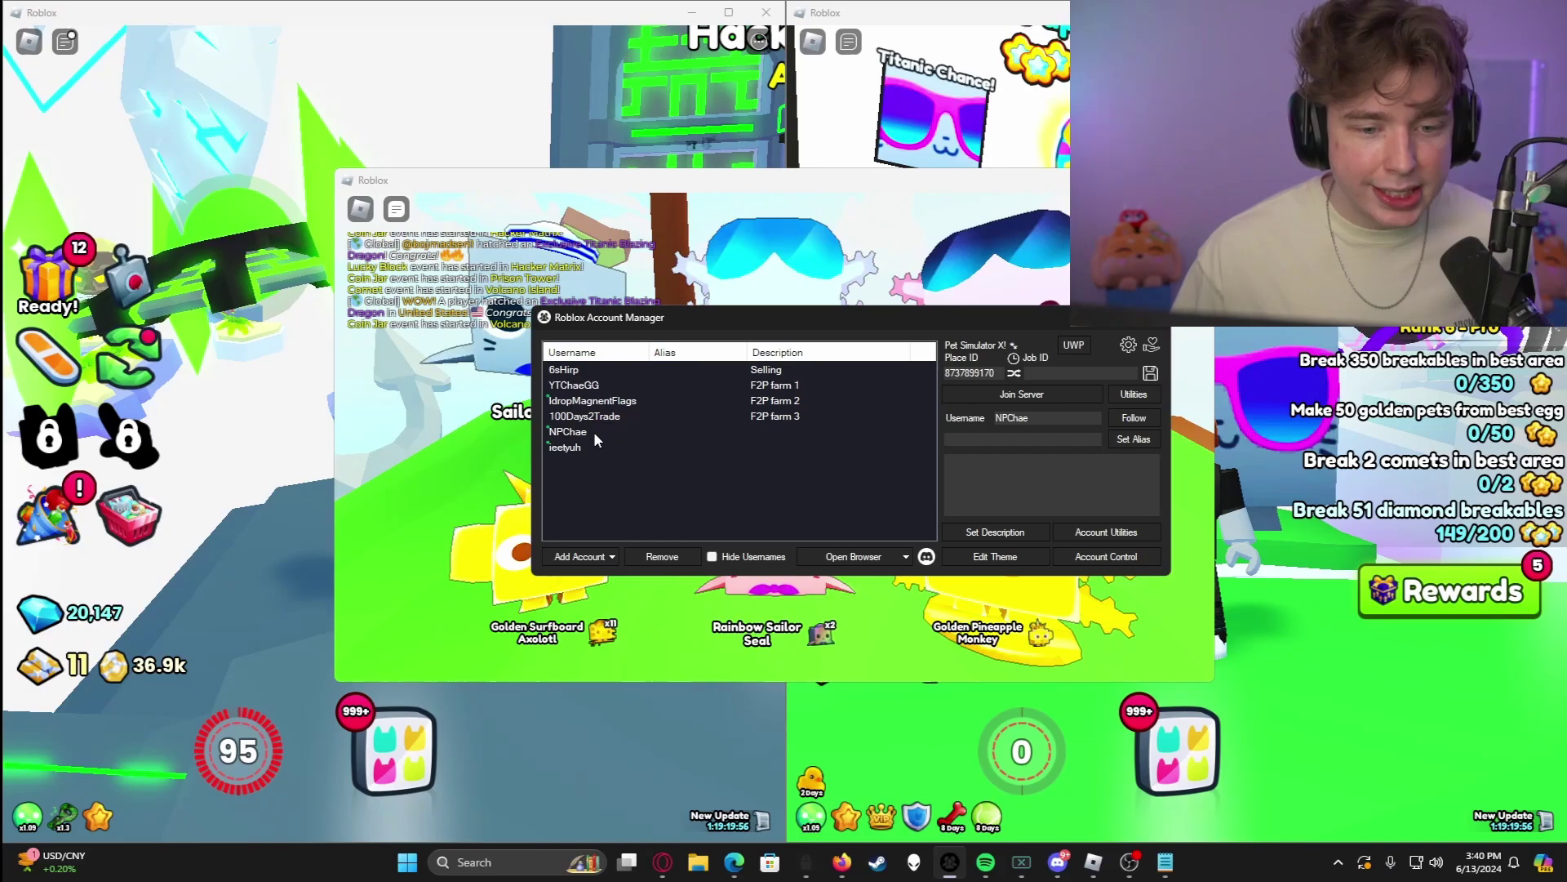
left_click(594, 431)
left_click(583, 445)
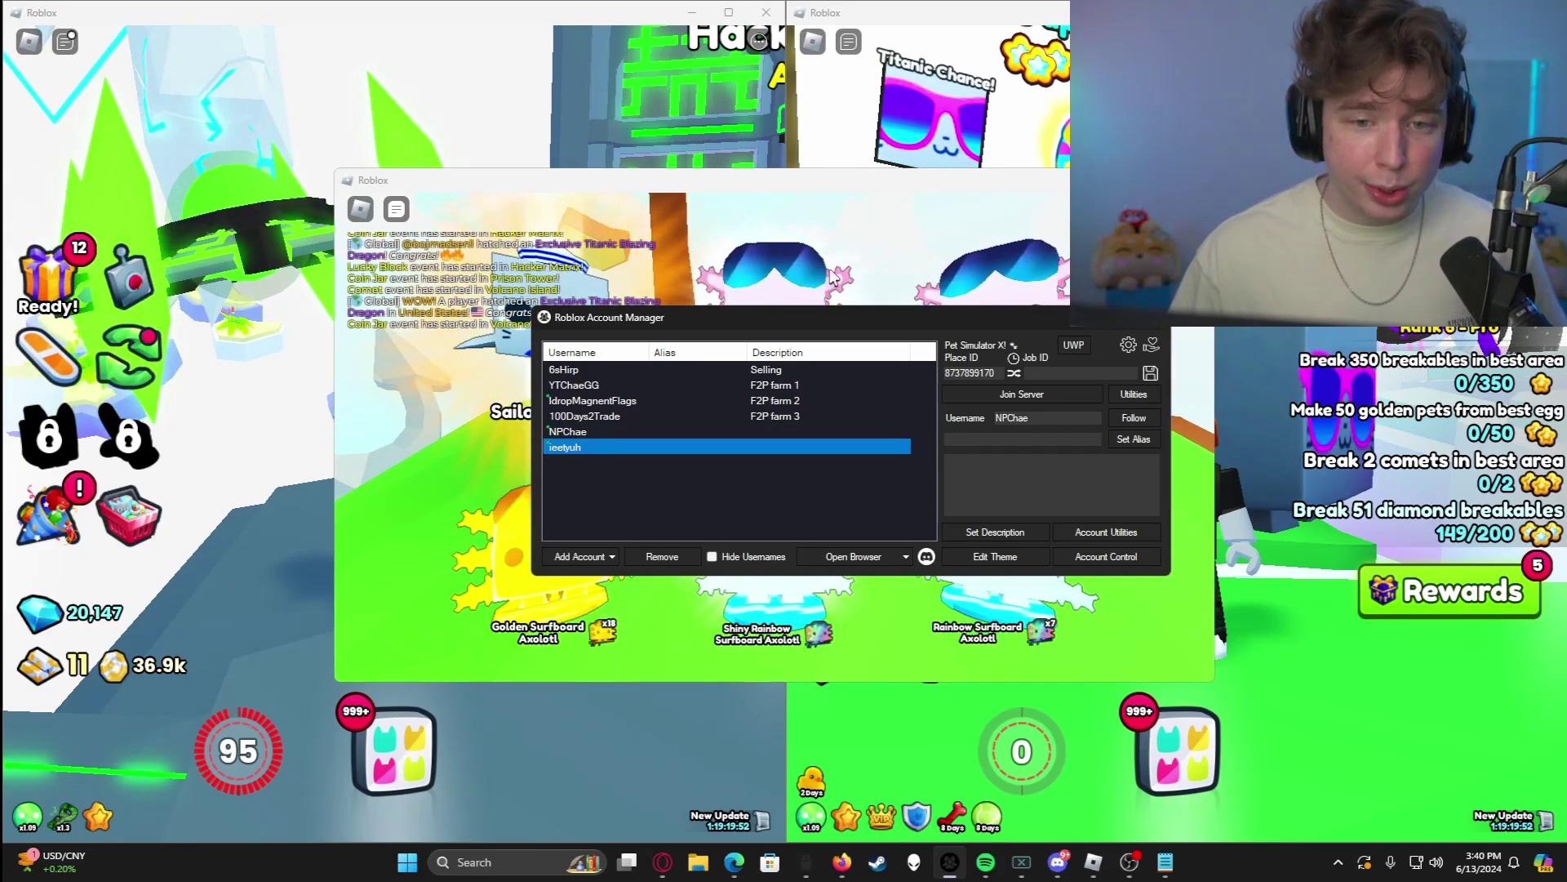
left_click(648, 398)
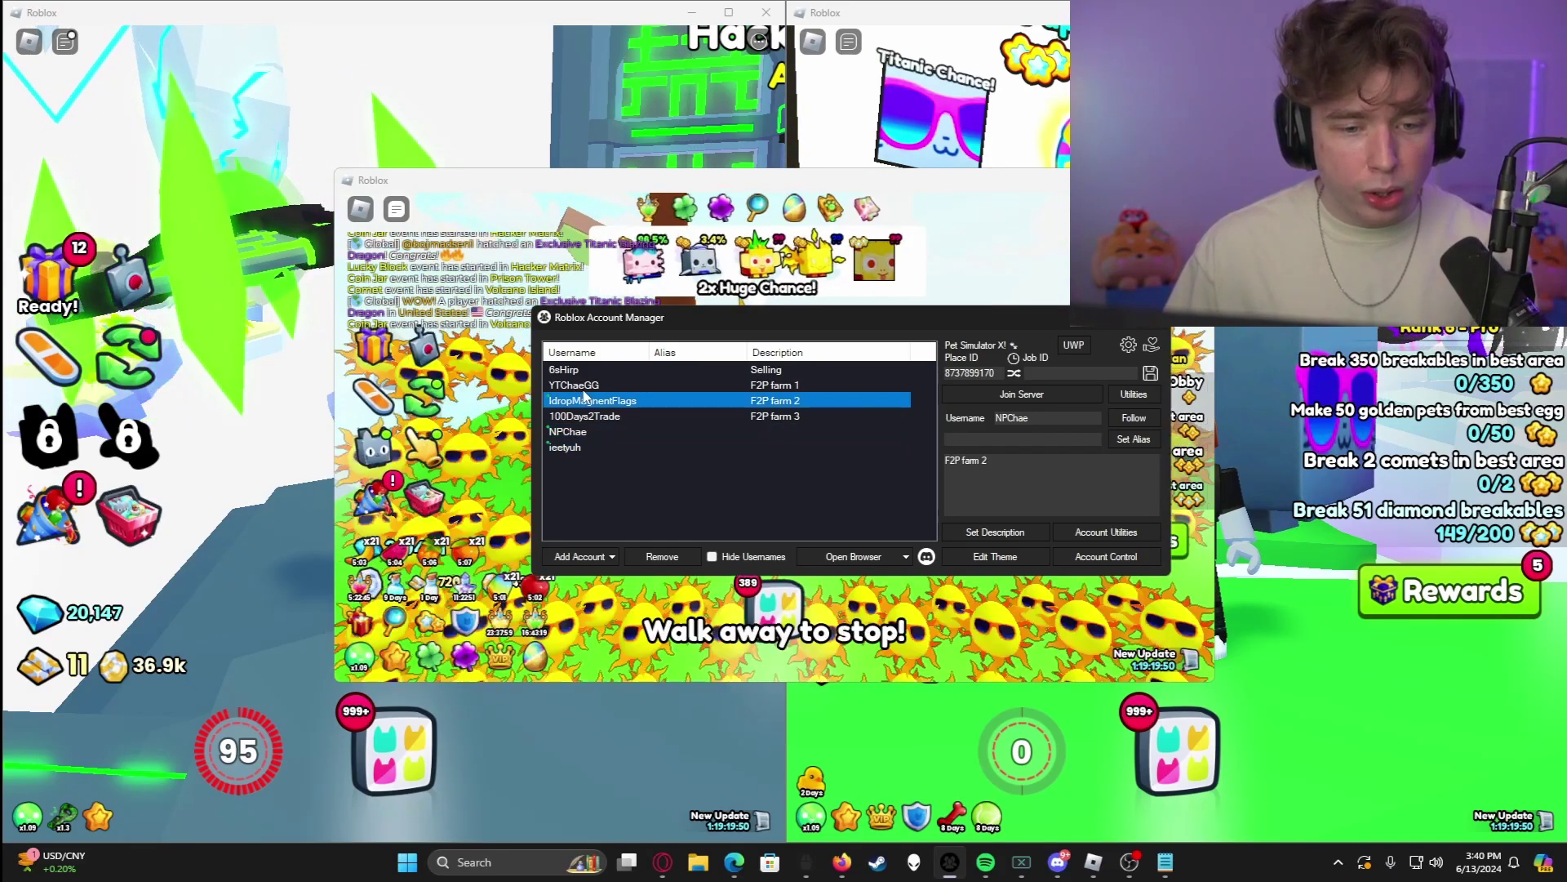
left_click(621, 385, "ctrl")
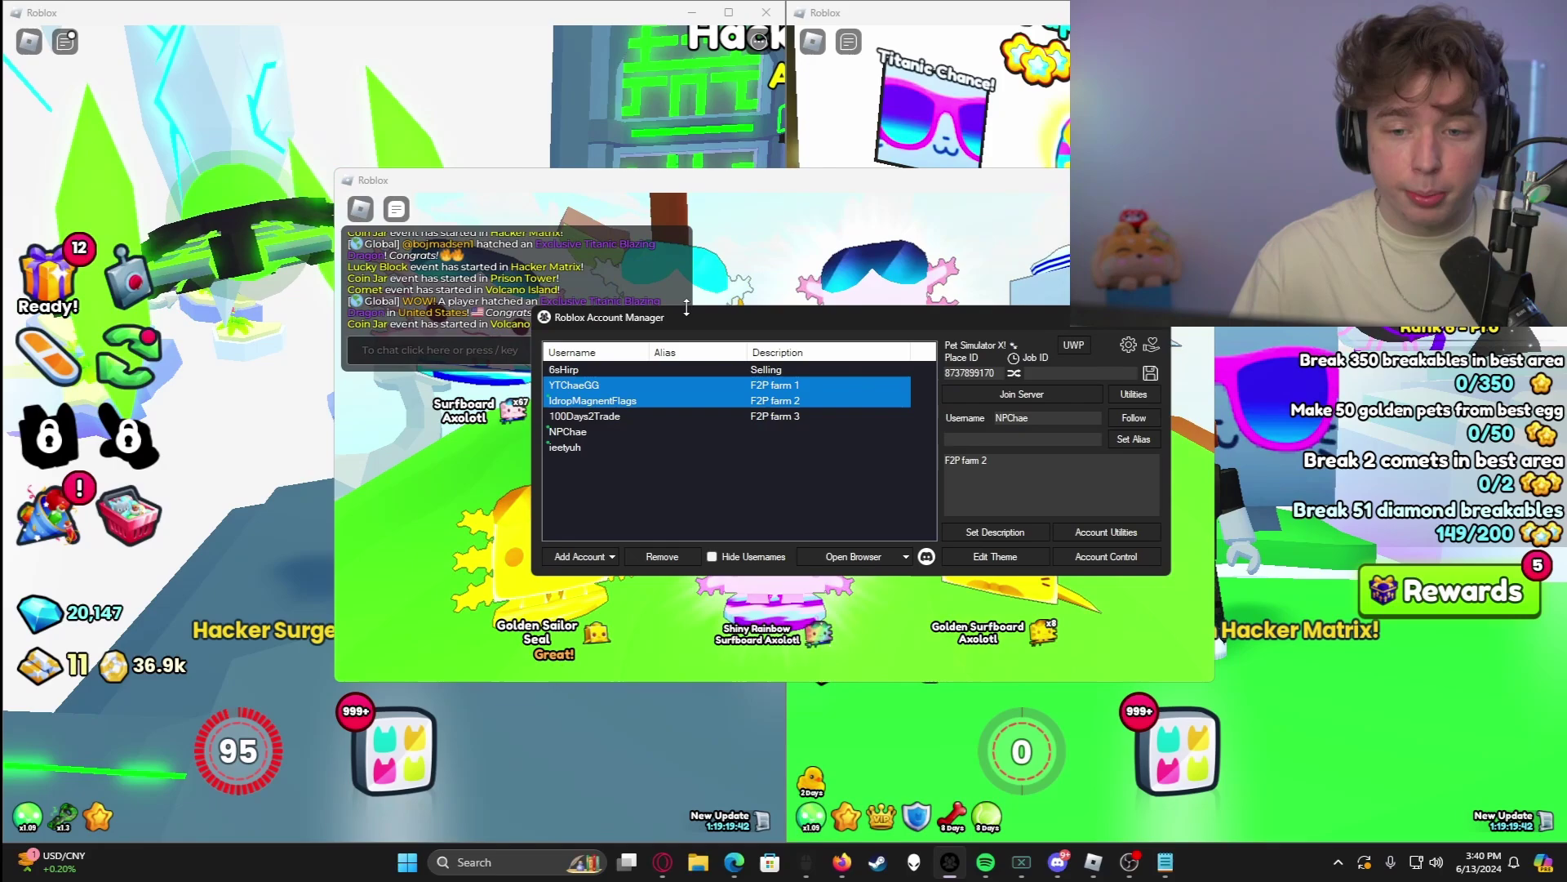
left_click(653, 370)
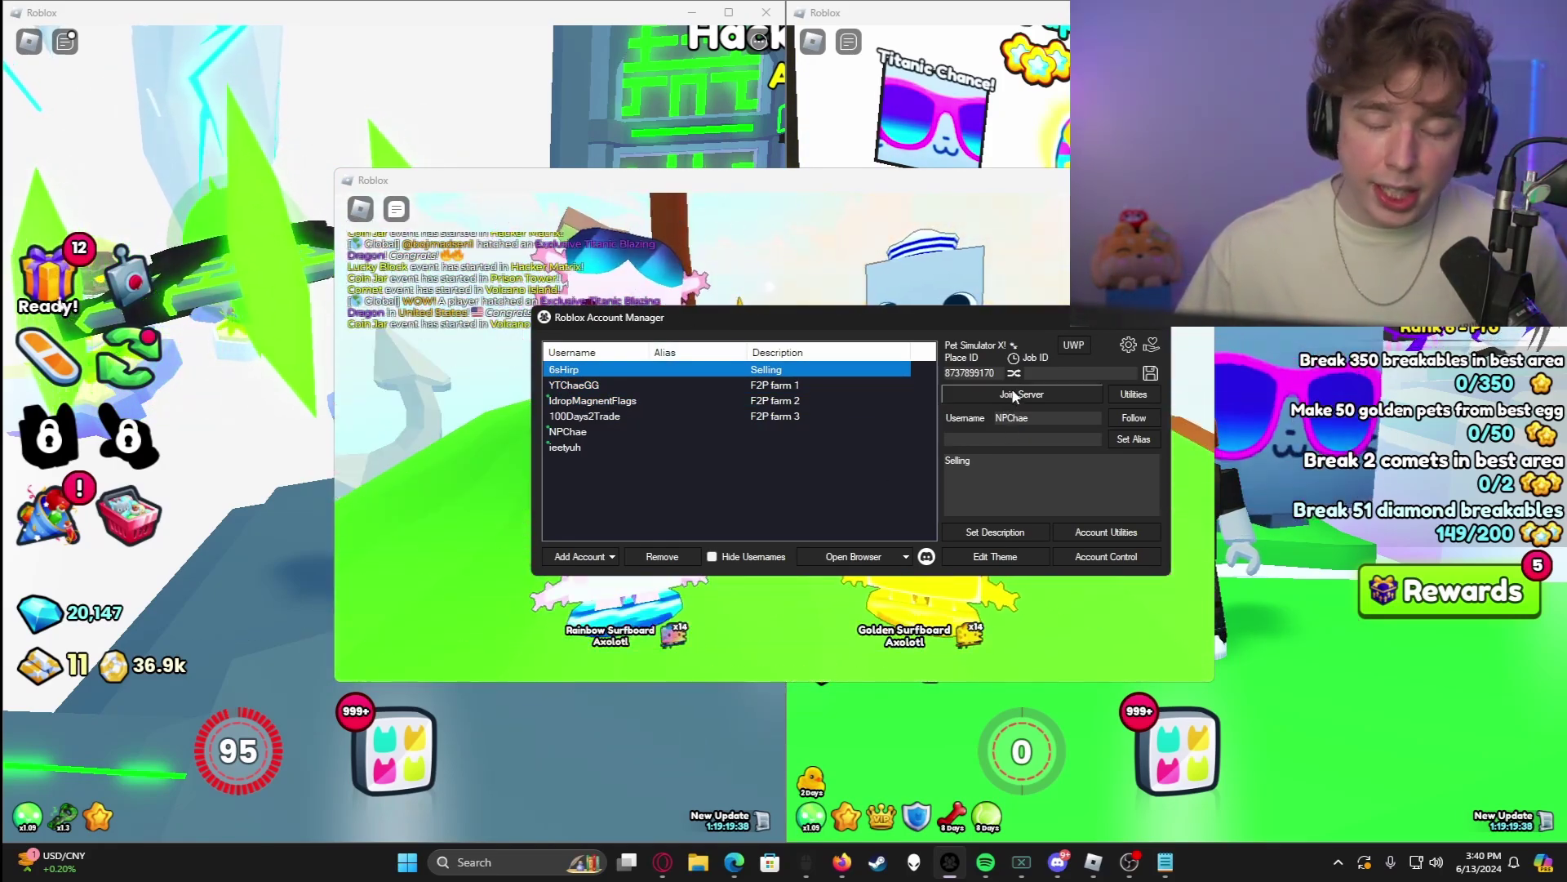
left_click(1013, 395)
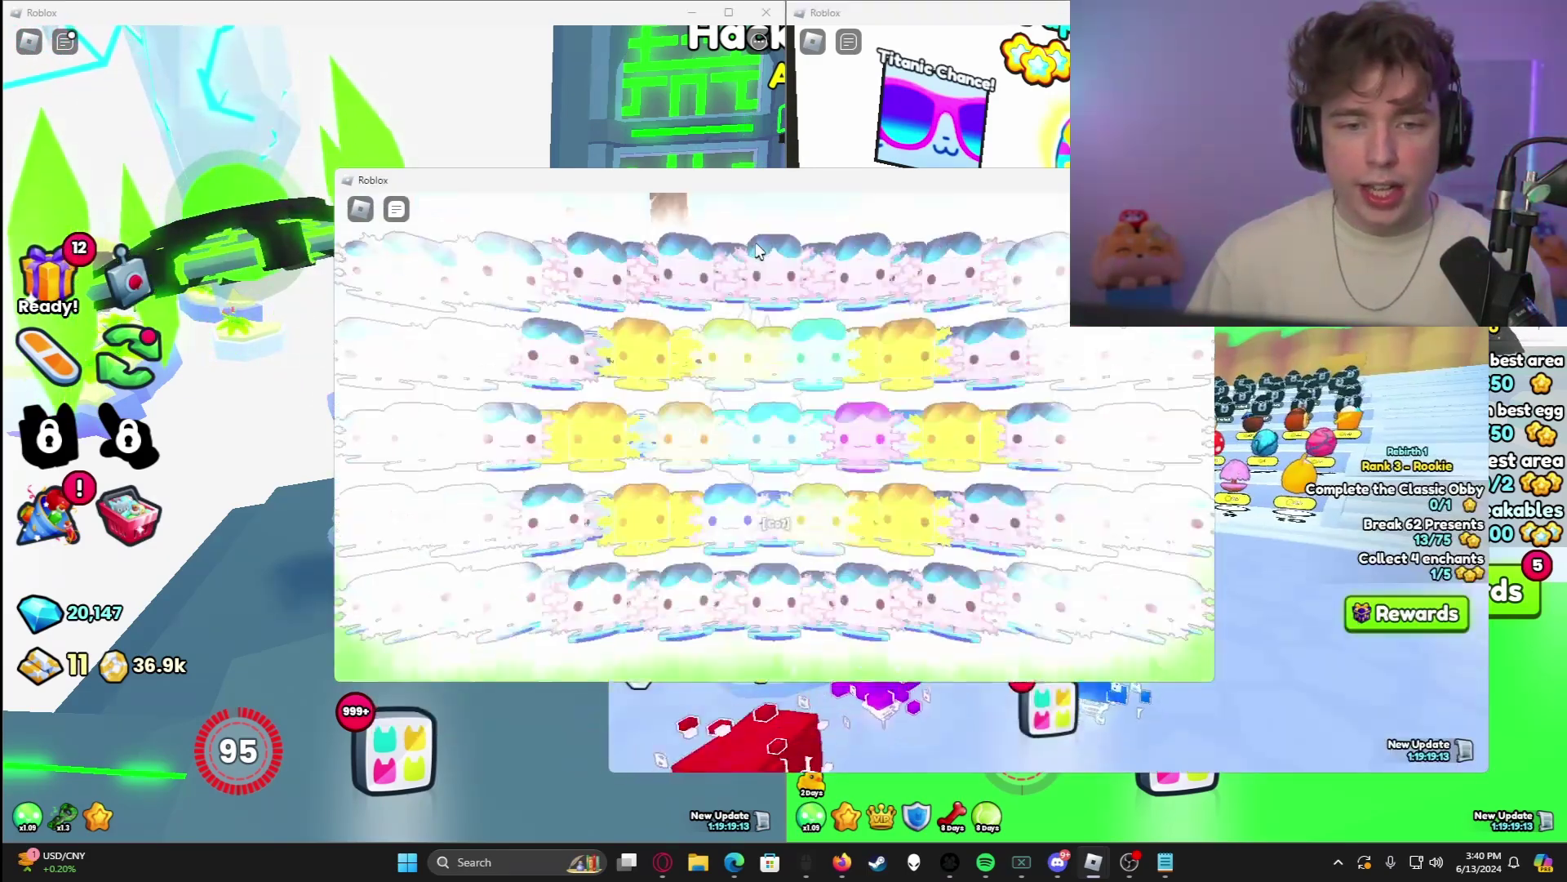
Look over the open Roblox game windows and review the selling and F2P farm accounts in the account manager.
left_click(589, 90)
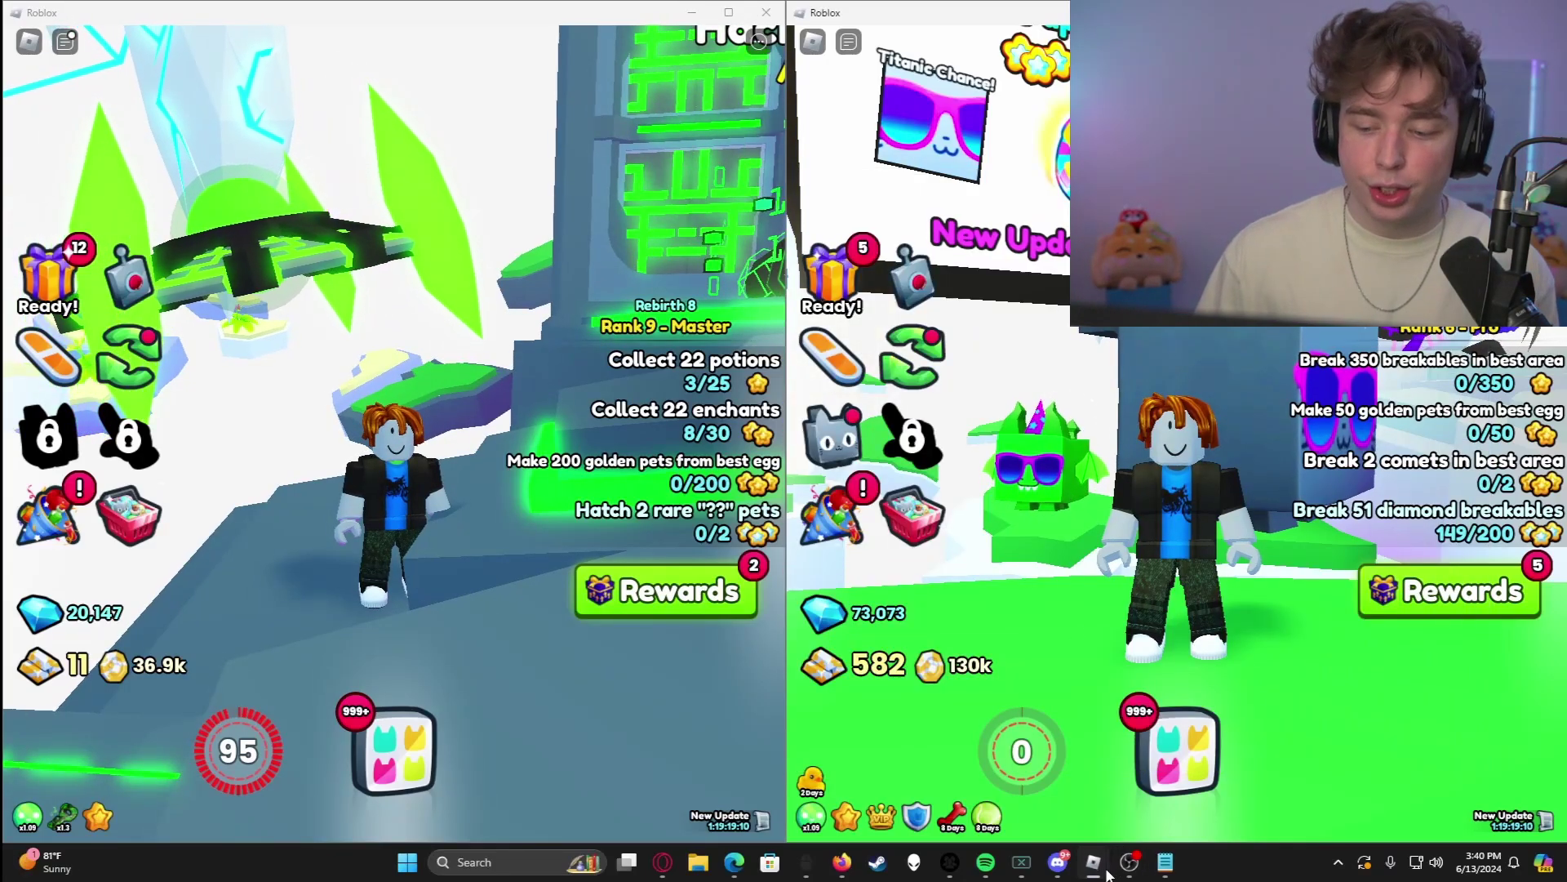
mouse_move(1098, 866)
left_click(1146, 755)
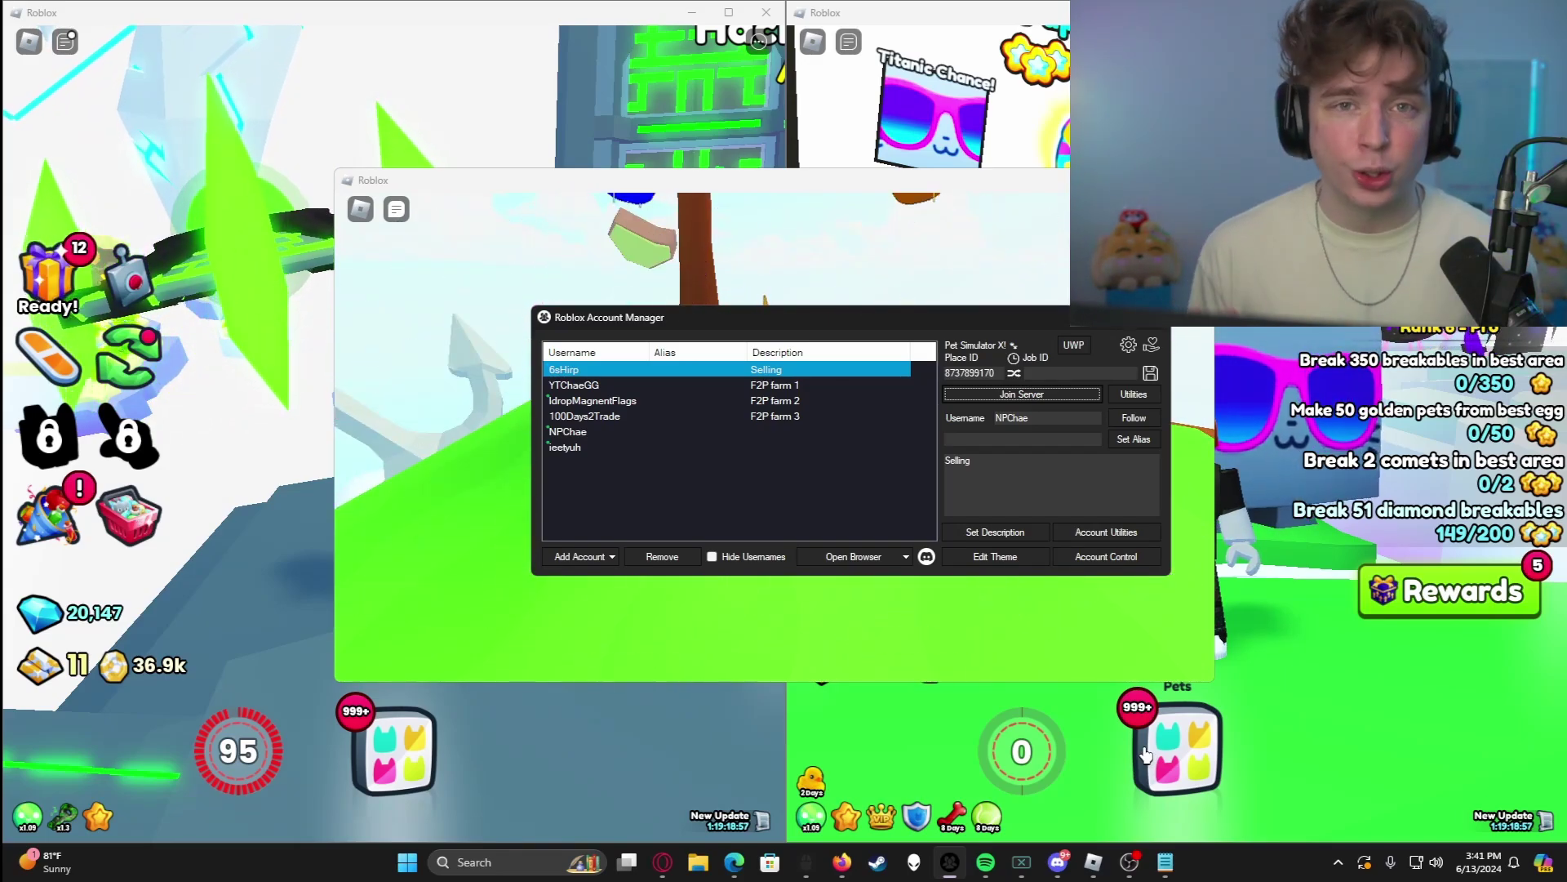
left_click(1146, 755)
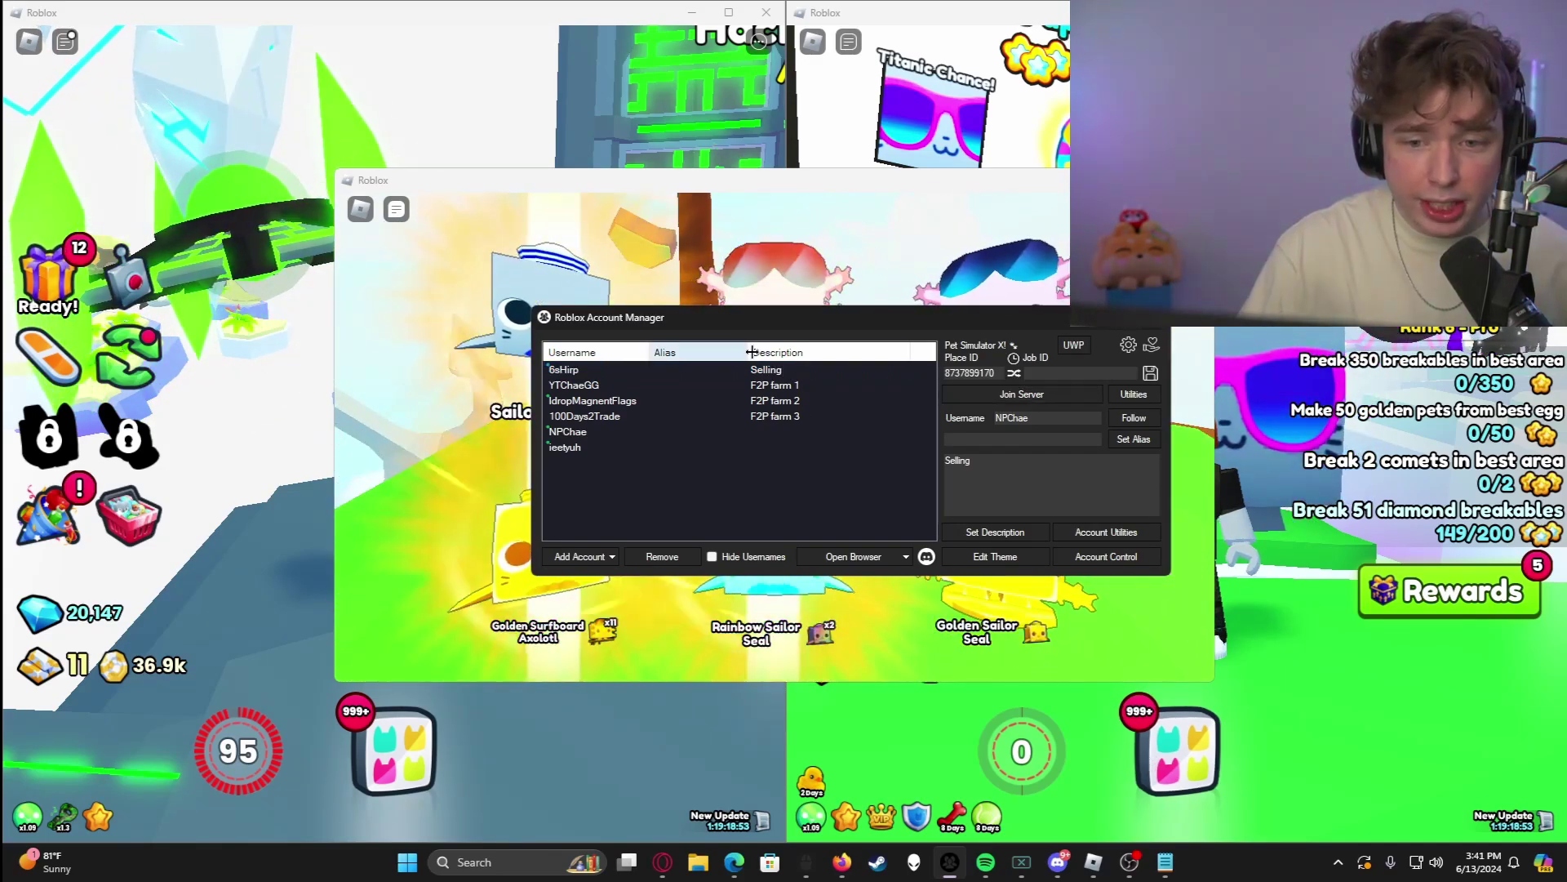
left_click(759, 385)
left_click(771, 416)
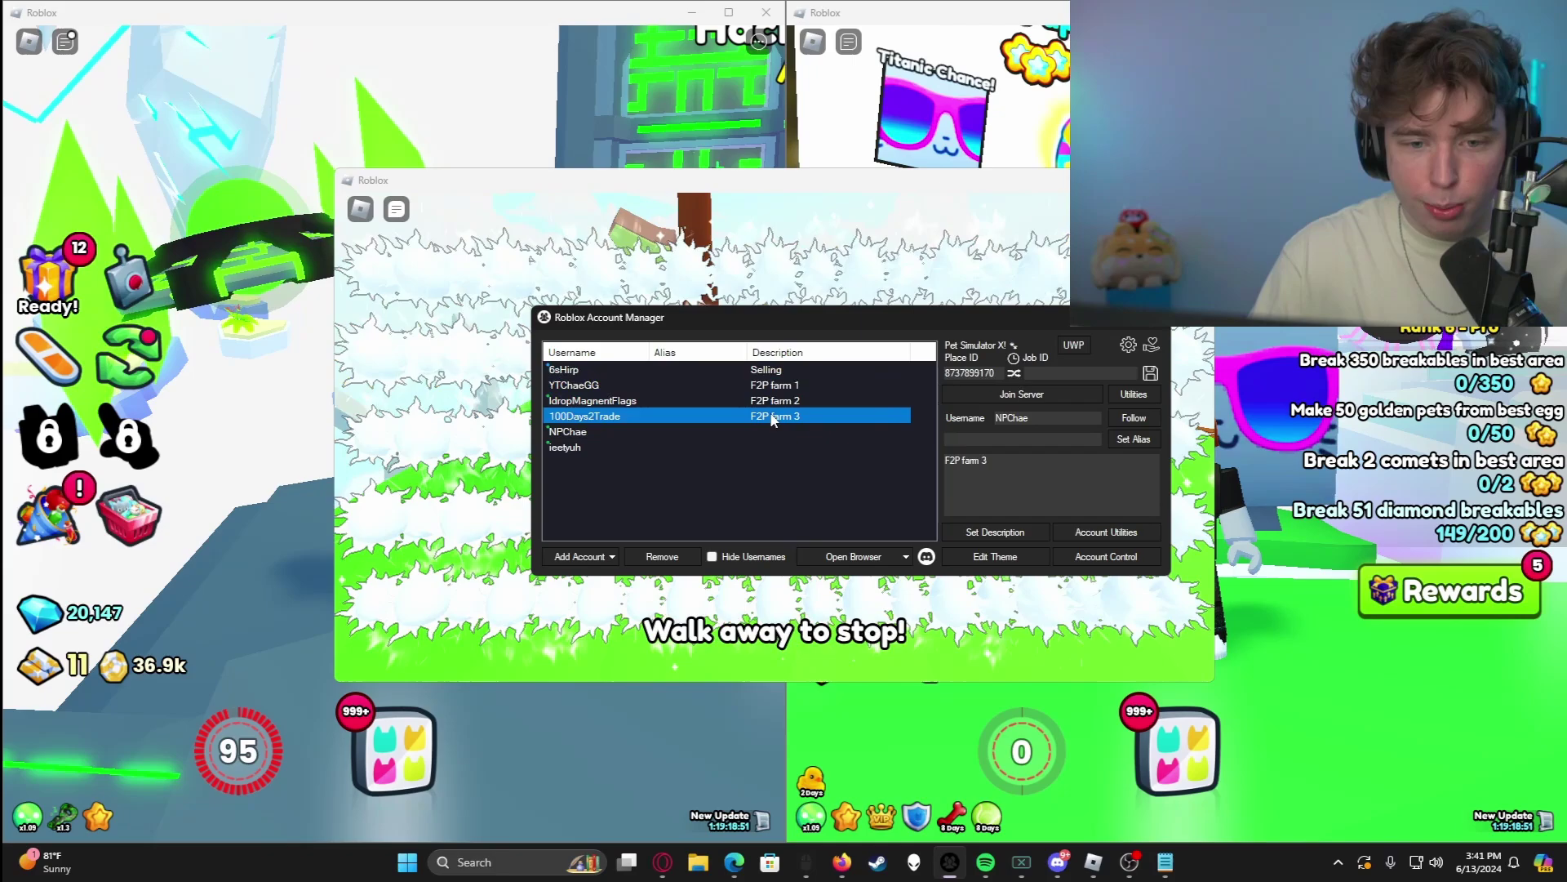
left_click(775, 370)
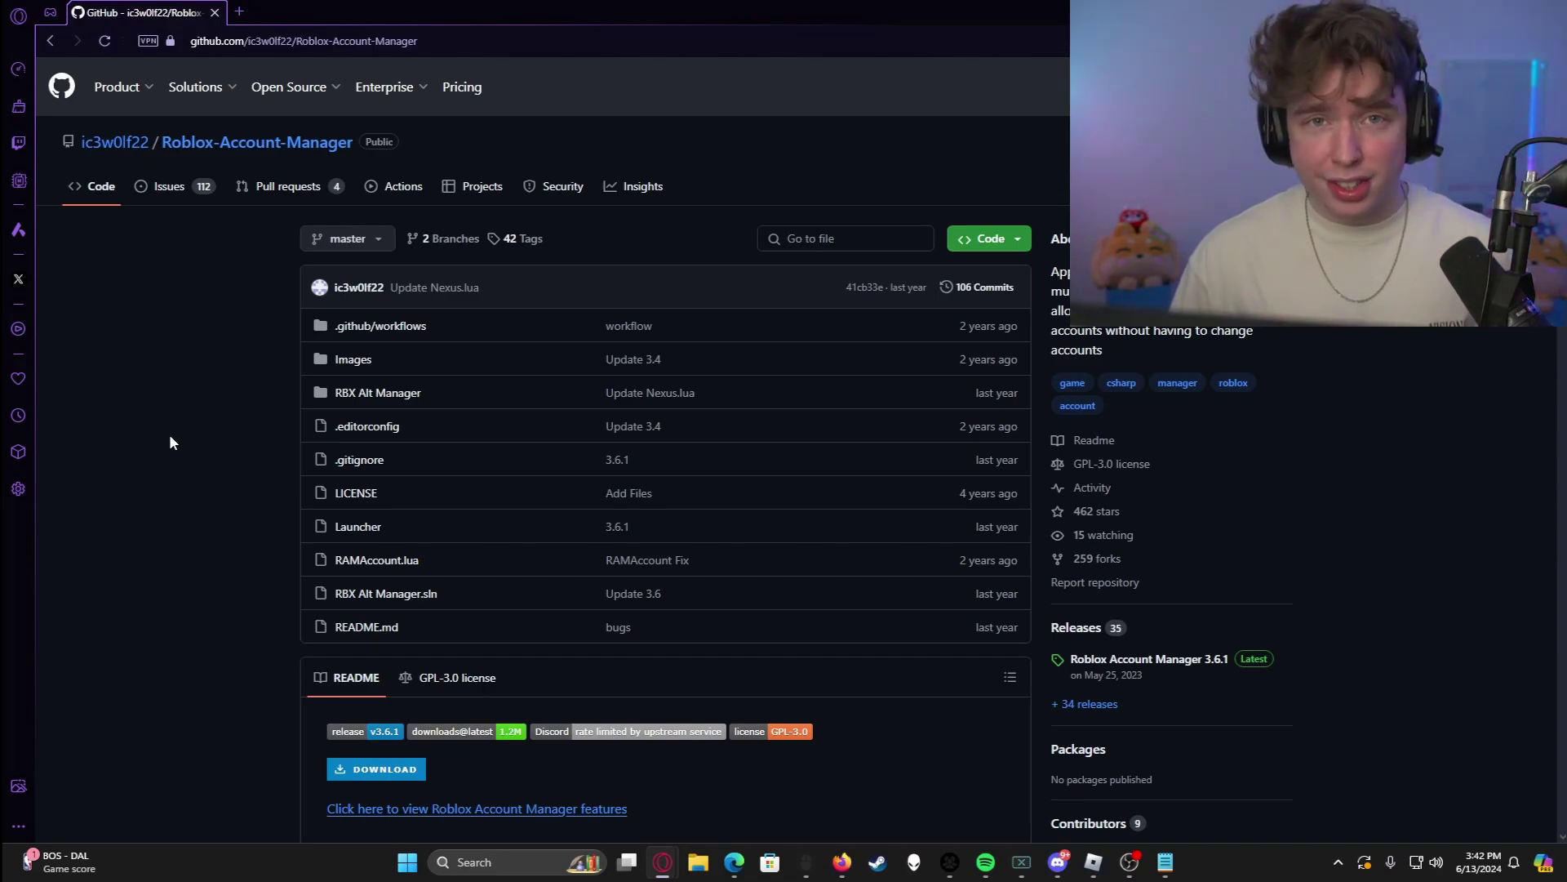
Read through the Roblox-Account-Manager repository's README, including the download instructions and the frequently asked questions about virus detection and multi-roblox.
scroll(170, 442, "down", 5)
scroll(175, 445, "up", 3)
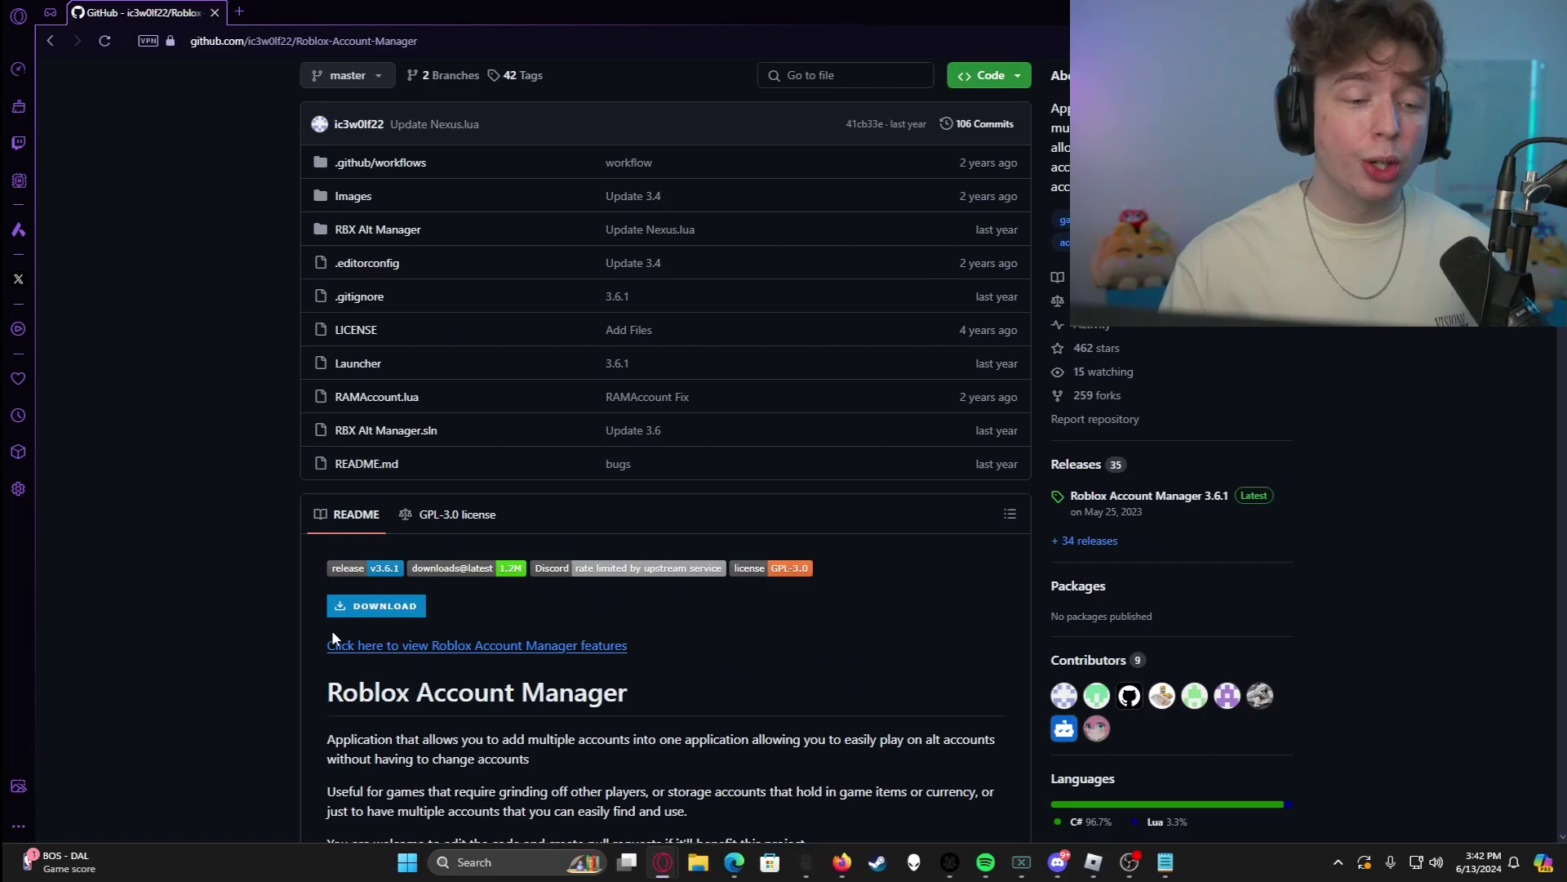
scroll(237, 707, "down", 6)
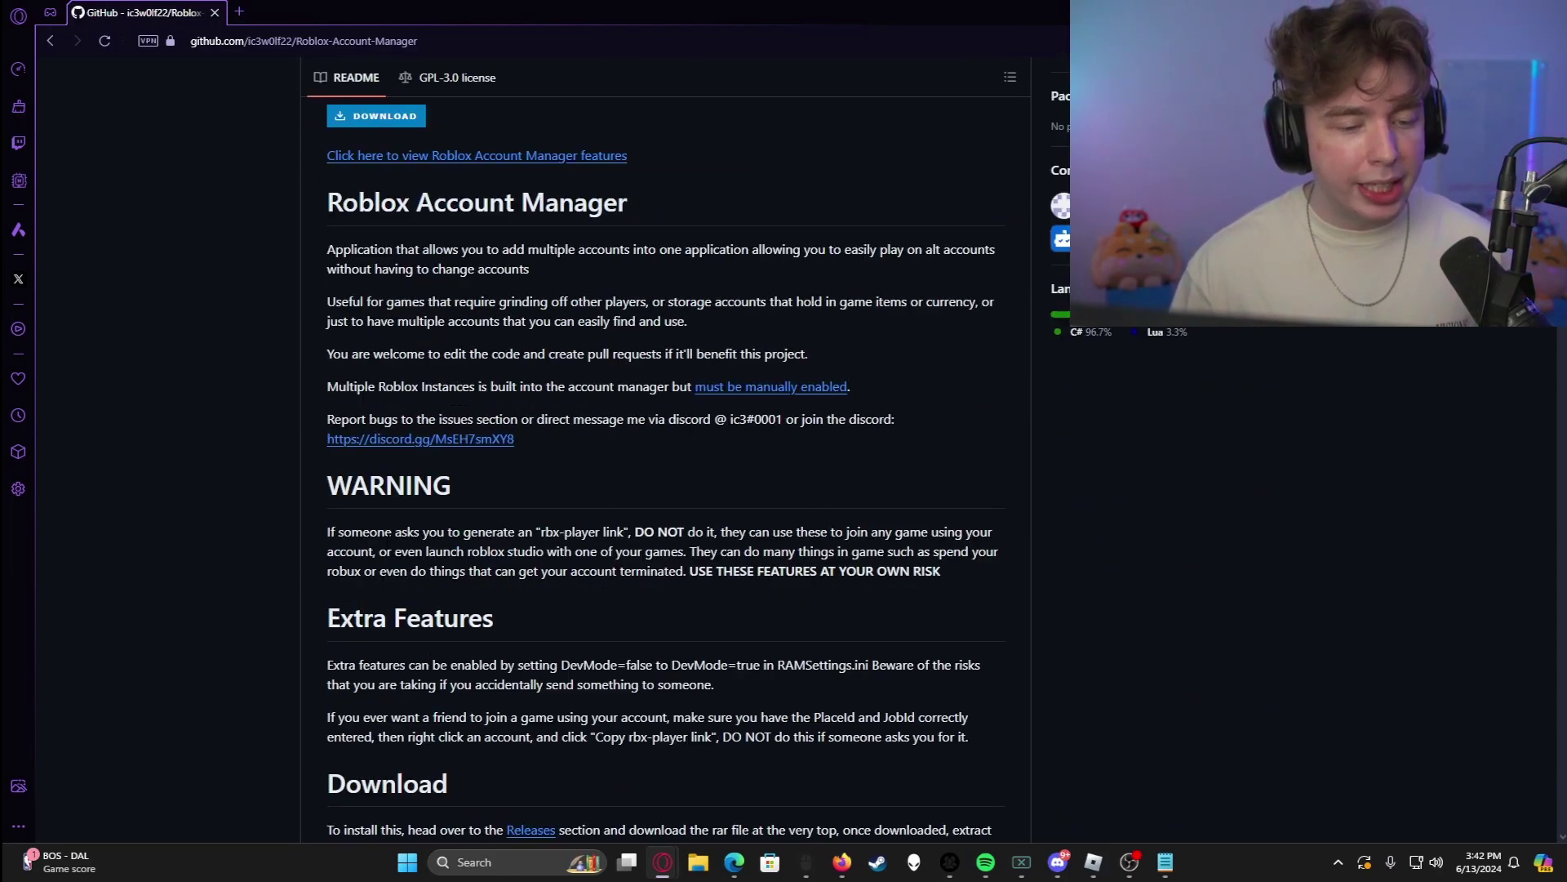
scroll(447, 369, "down", 4)
scroll(447, 369, "up", 3)
scroll(447, 369, "down", 4)
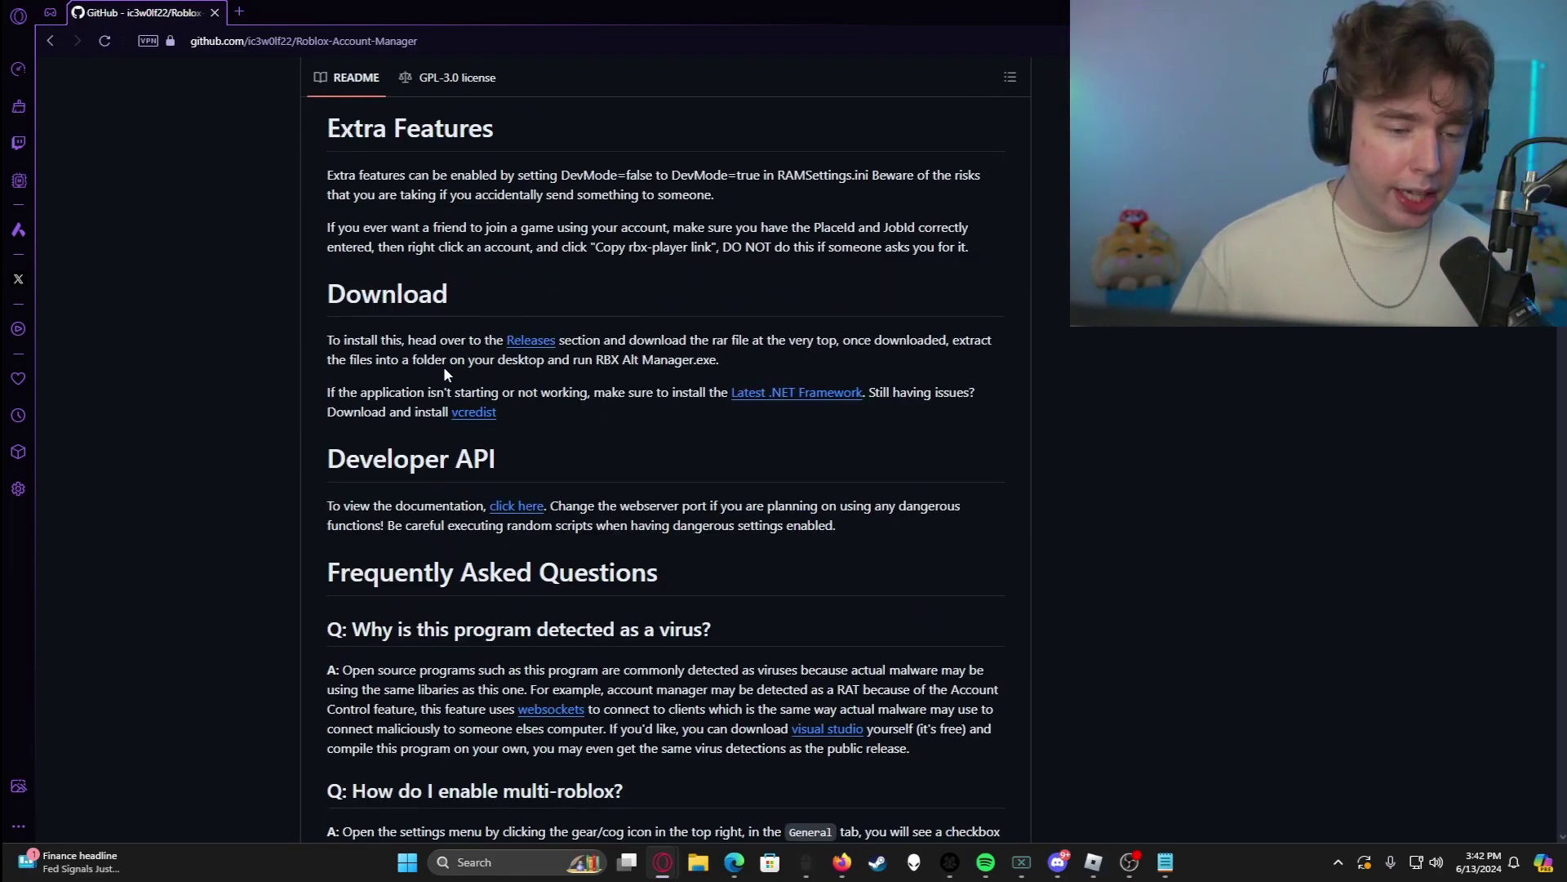
scroll(445, 373, "down", 2)
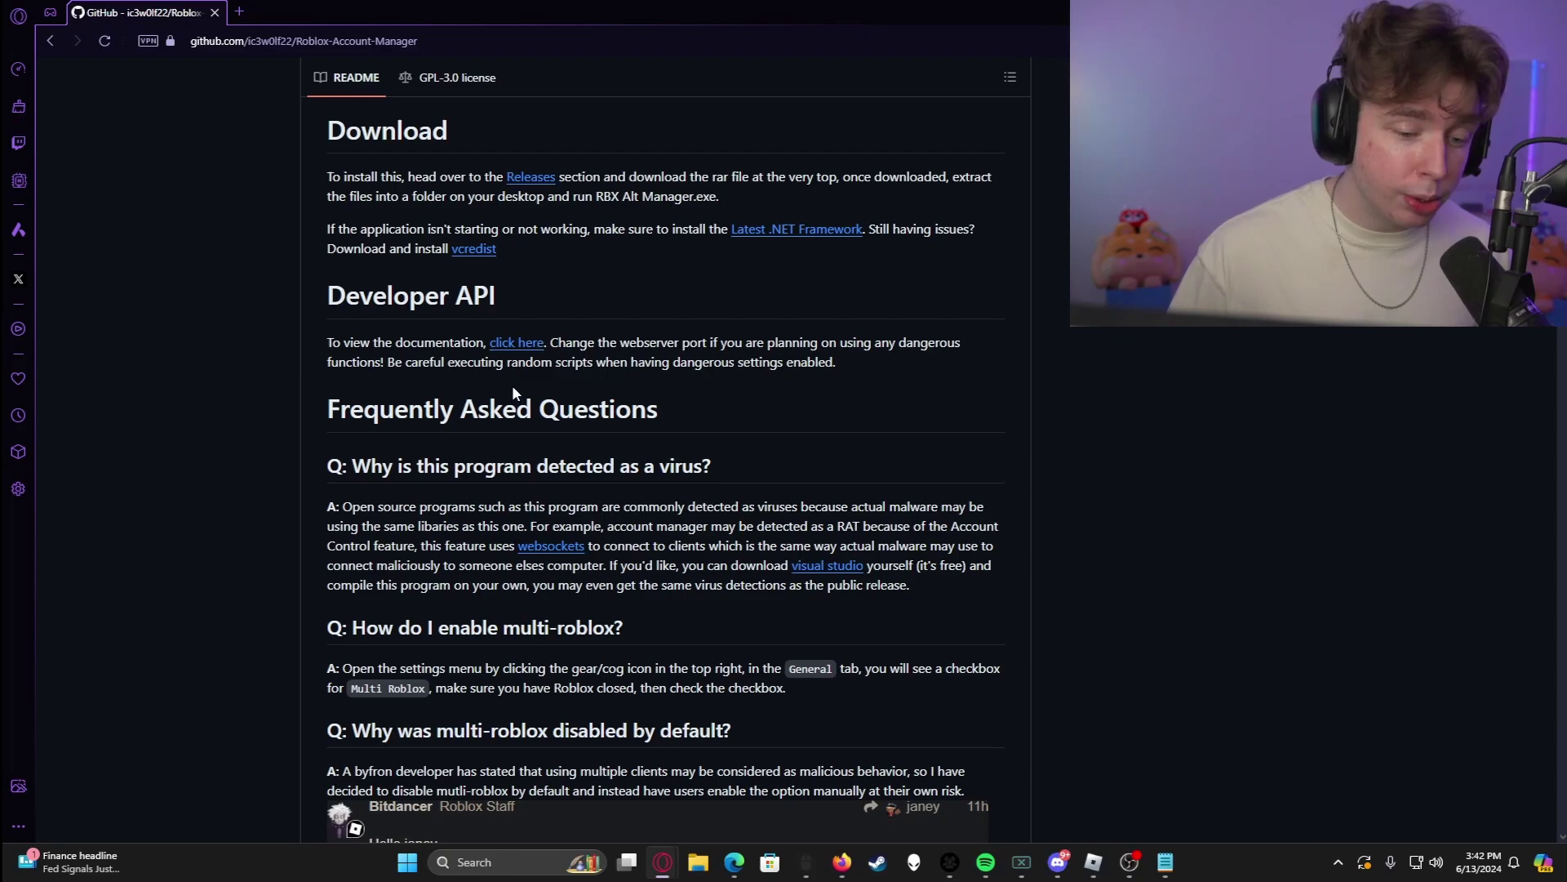
scroll(512, 392, "up", 15)
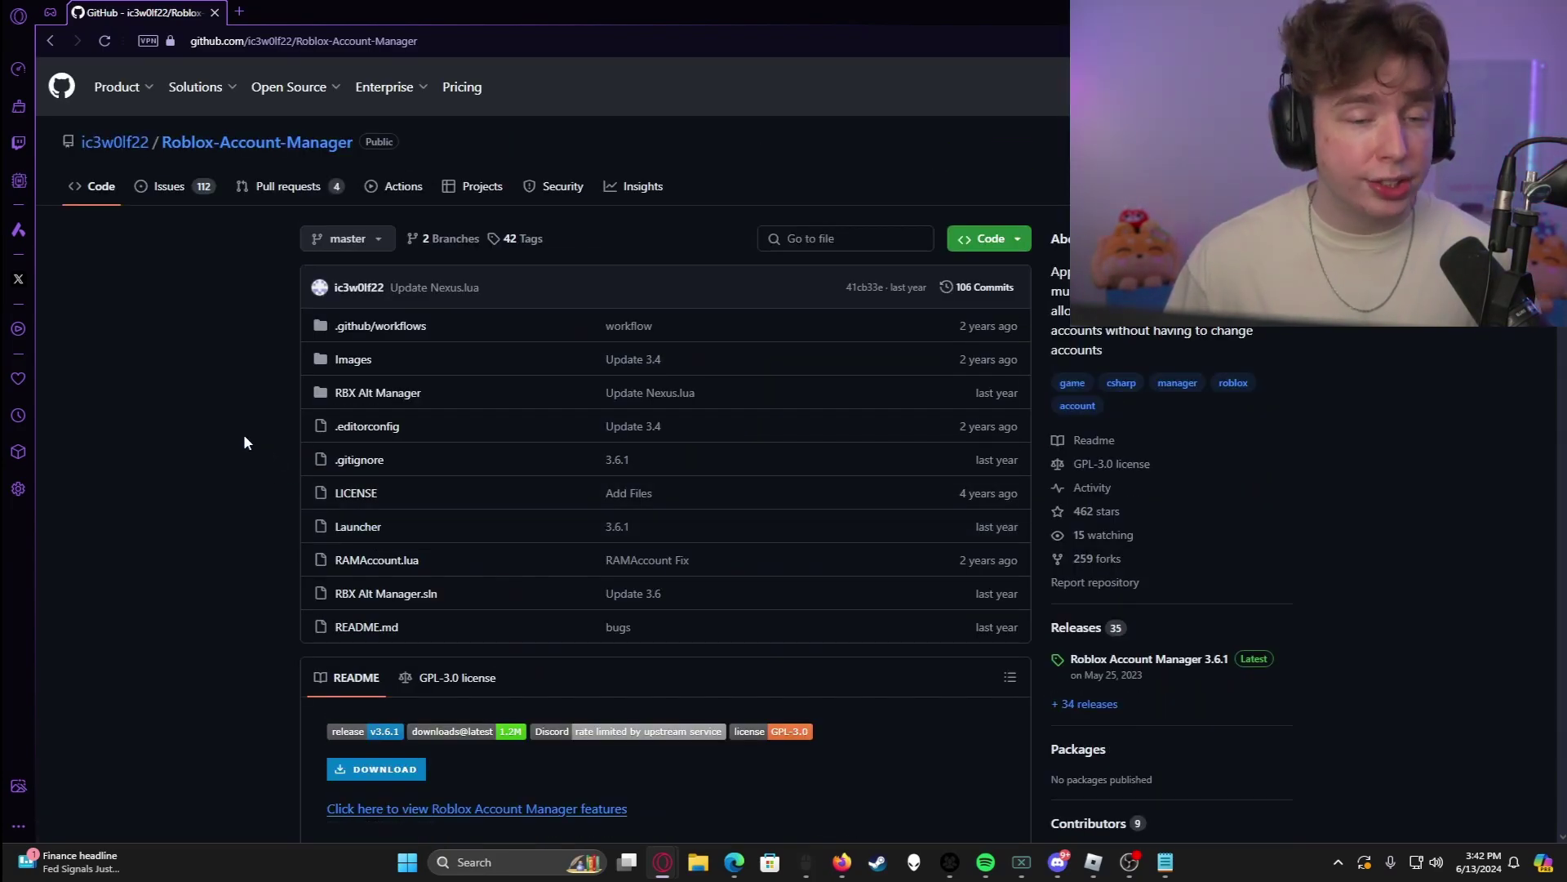
scroll(211, 451, "down", 2)
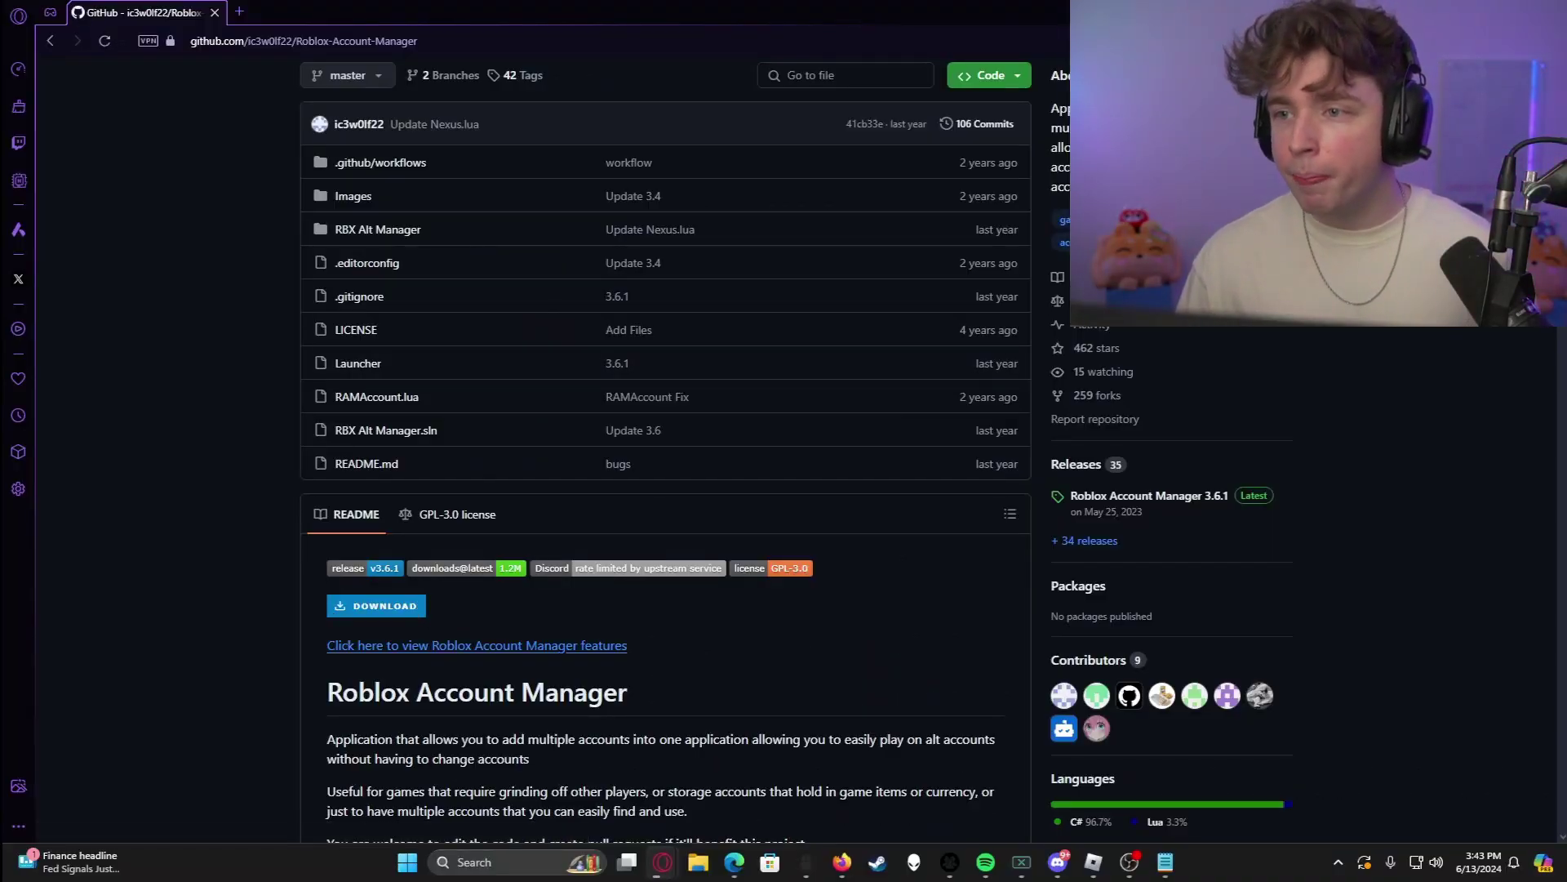
Extract the Roblox.Account.Manager.3.6.1 archive from the Downloads folder and launch the extracted Roblox Account Manager application.
key("super+e")
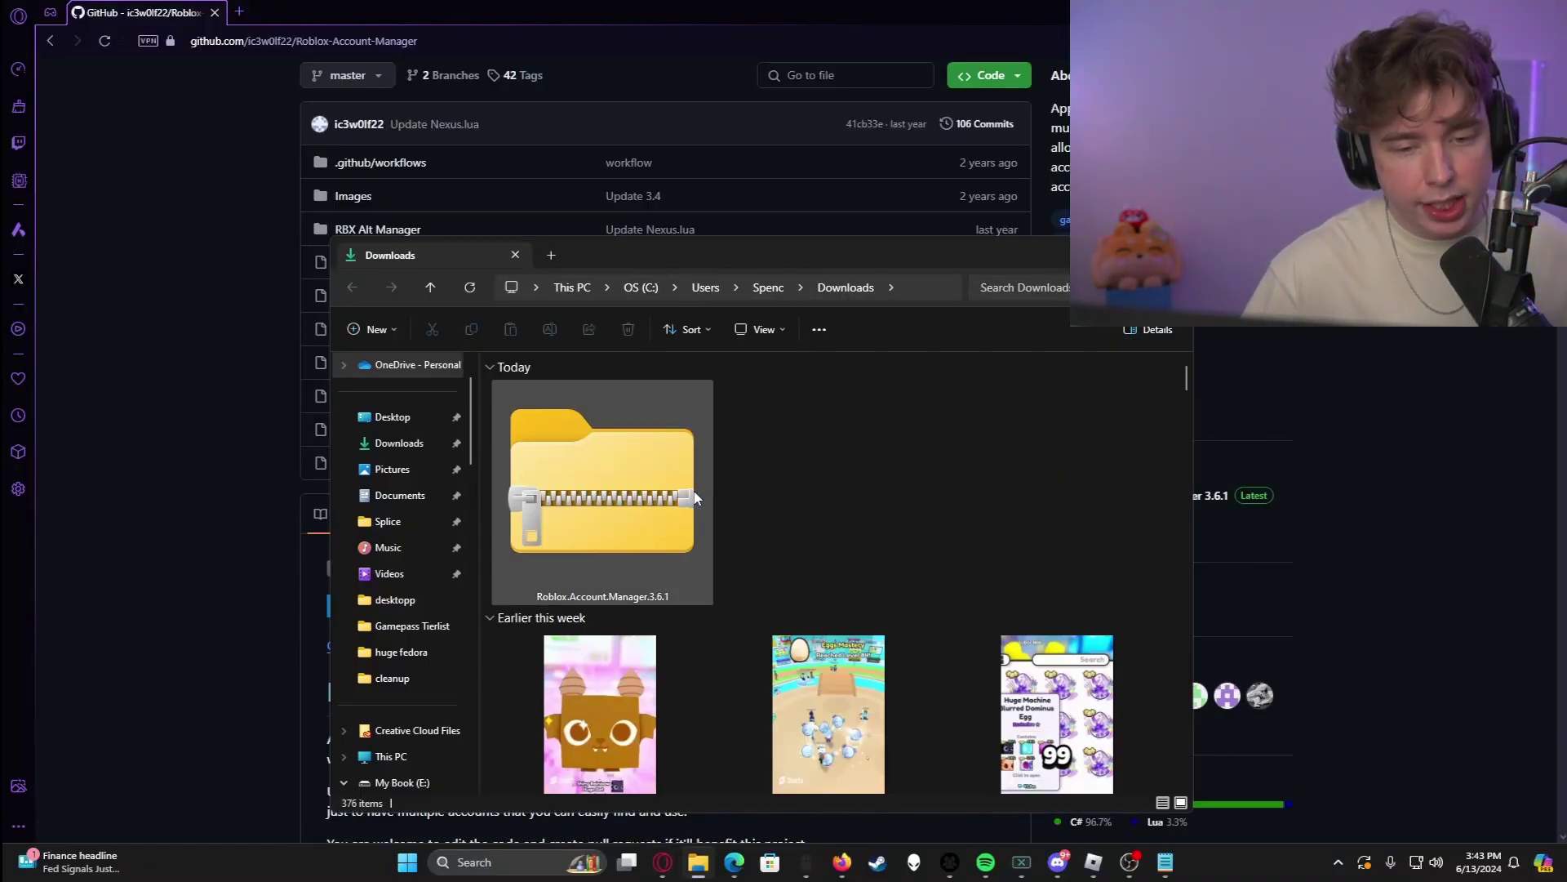
right_click(594, 471)
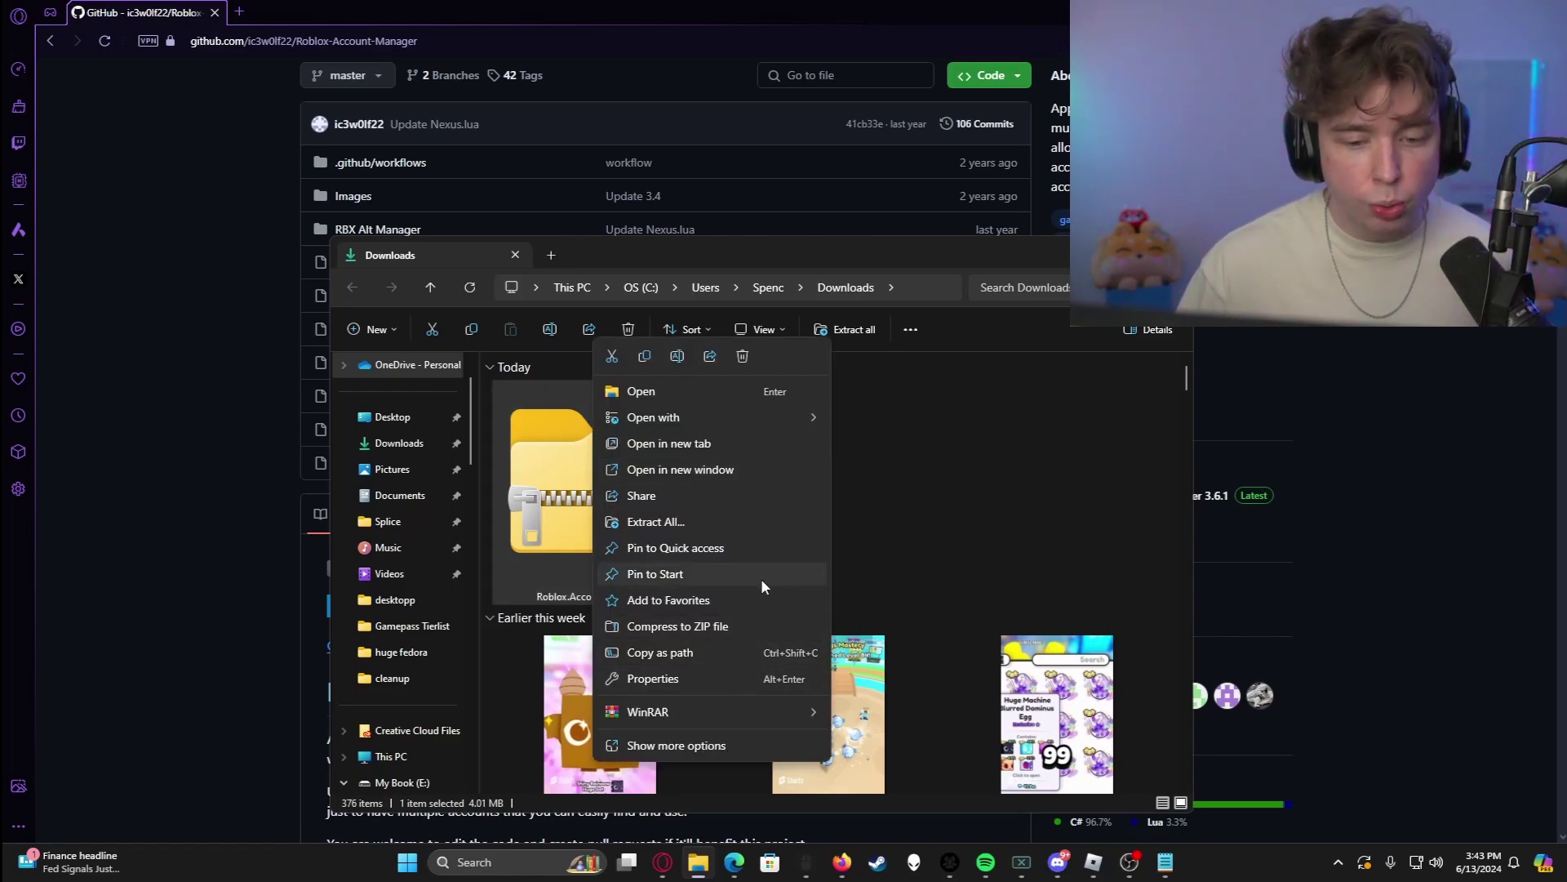
left_click(663, 524)
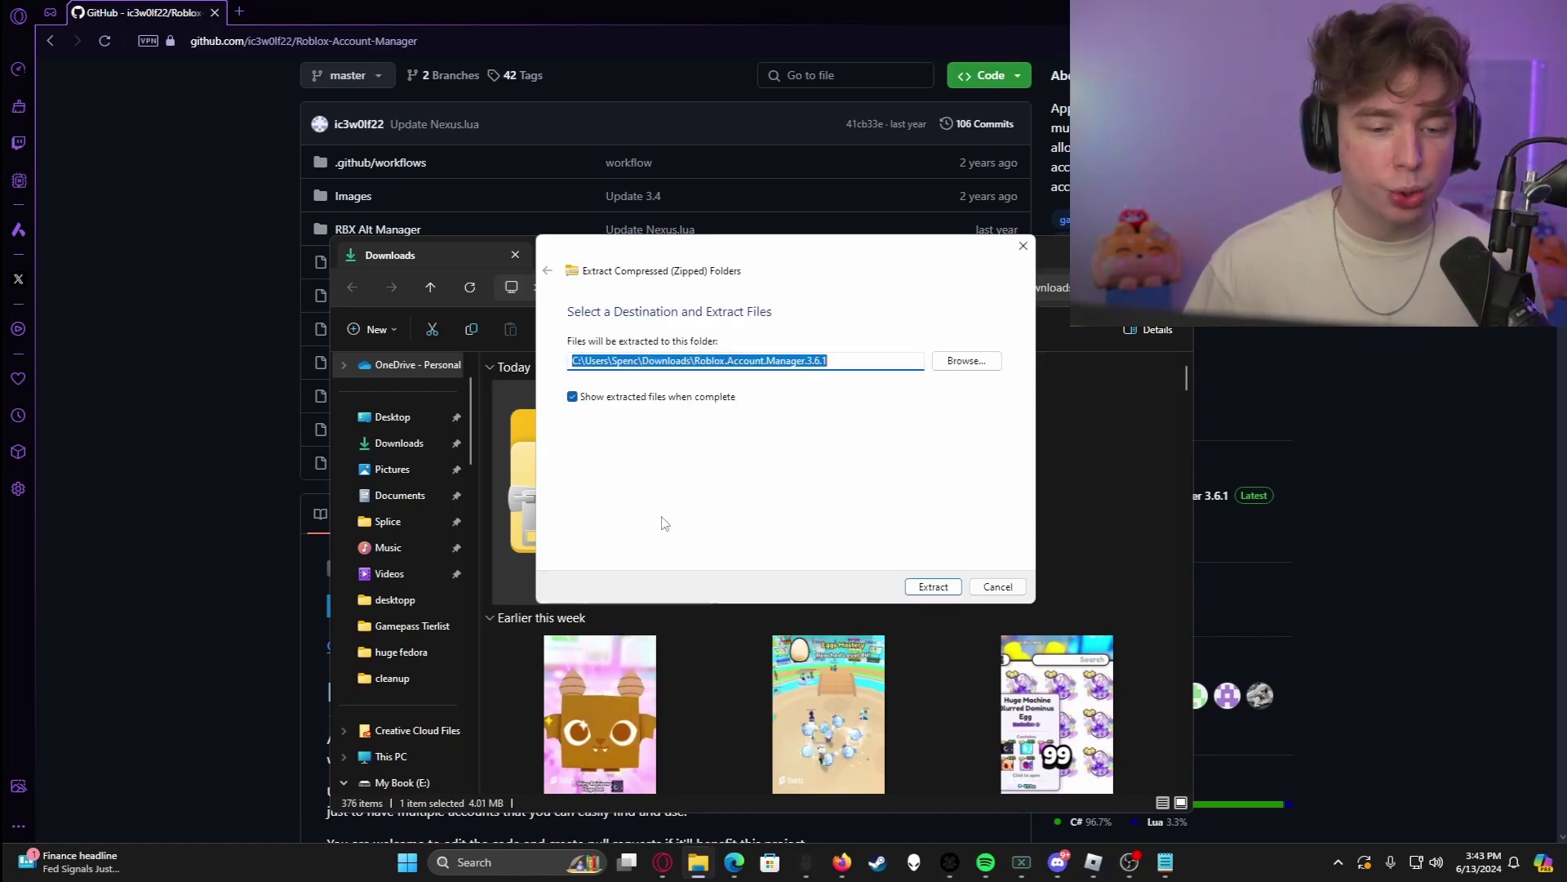
left_click(943, 590)
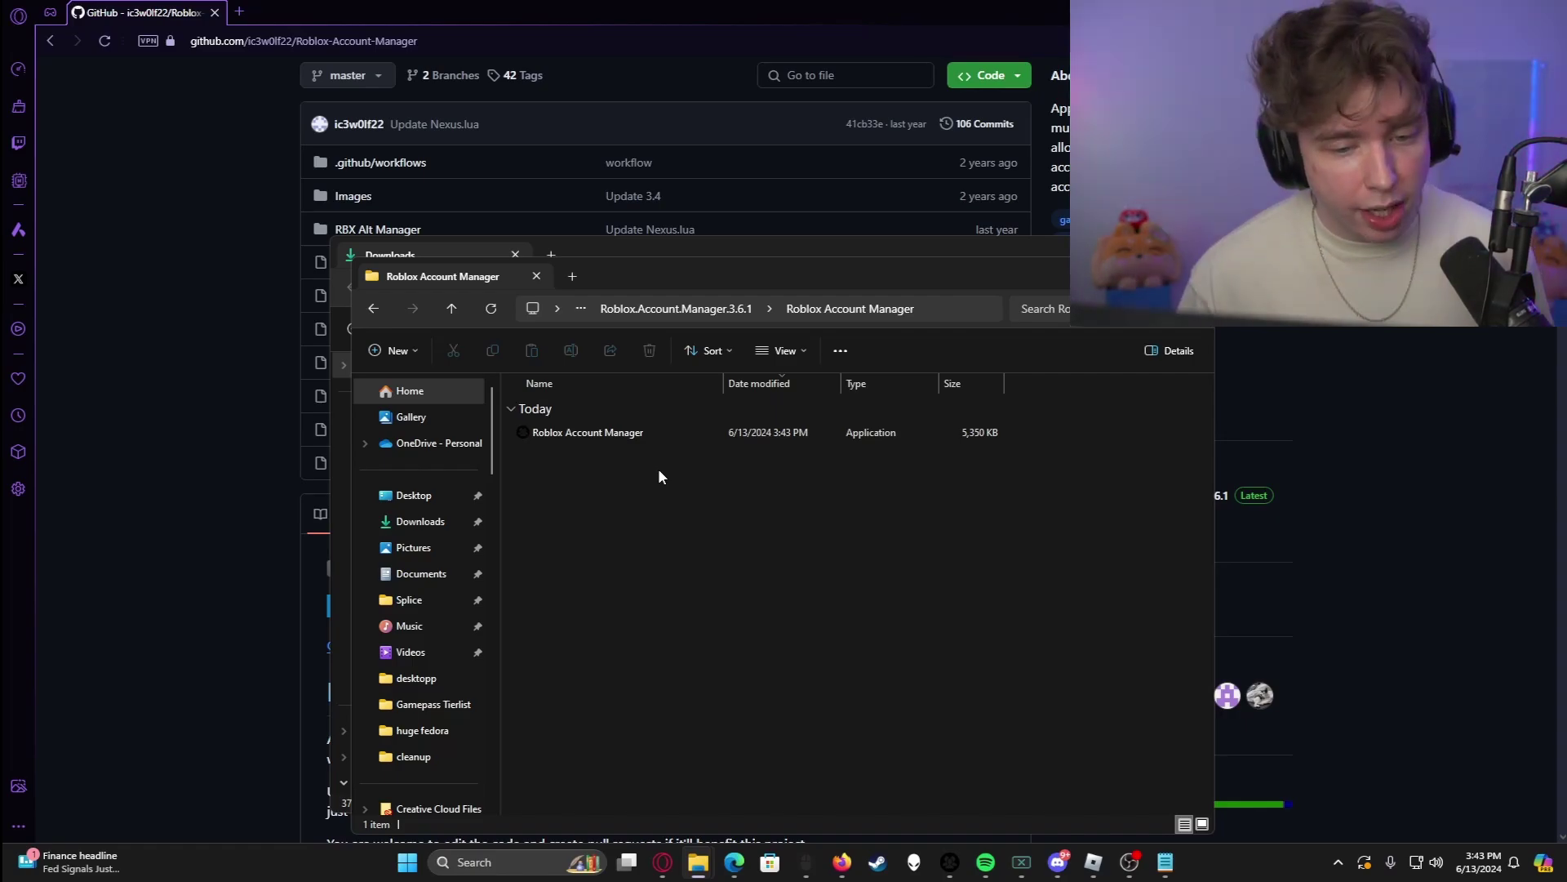
left_click(613, 439)
double_click(613, 440)
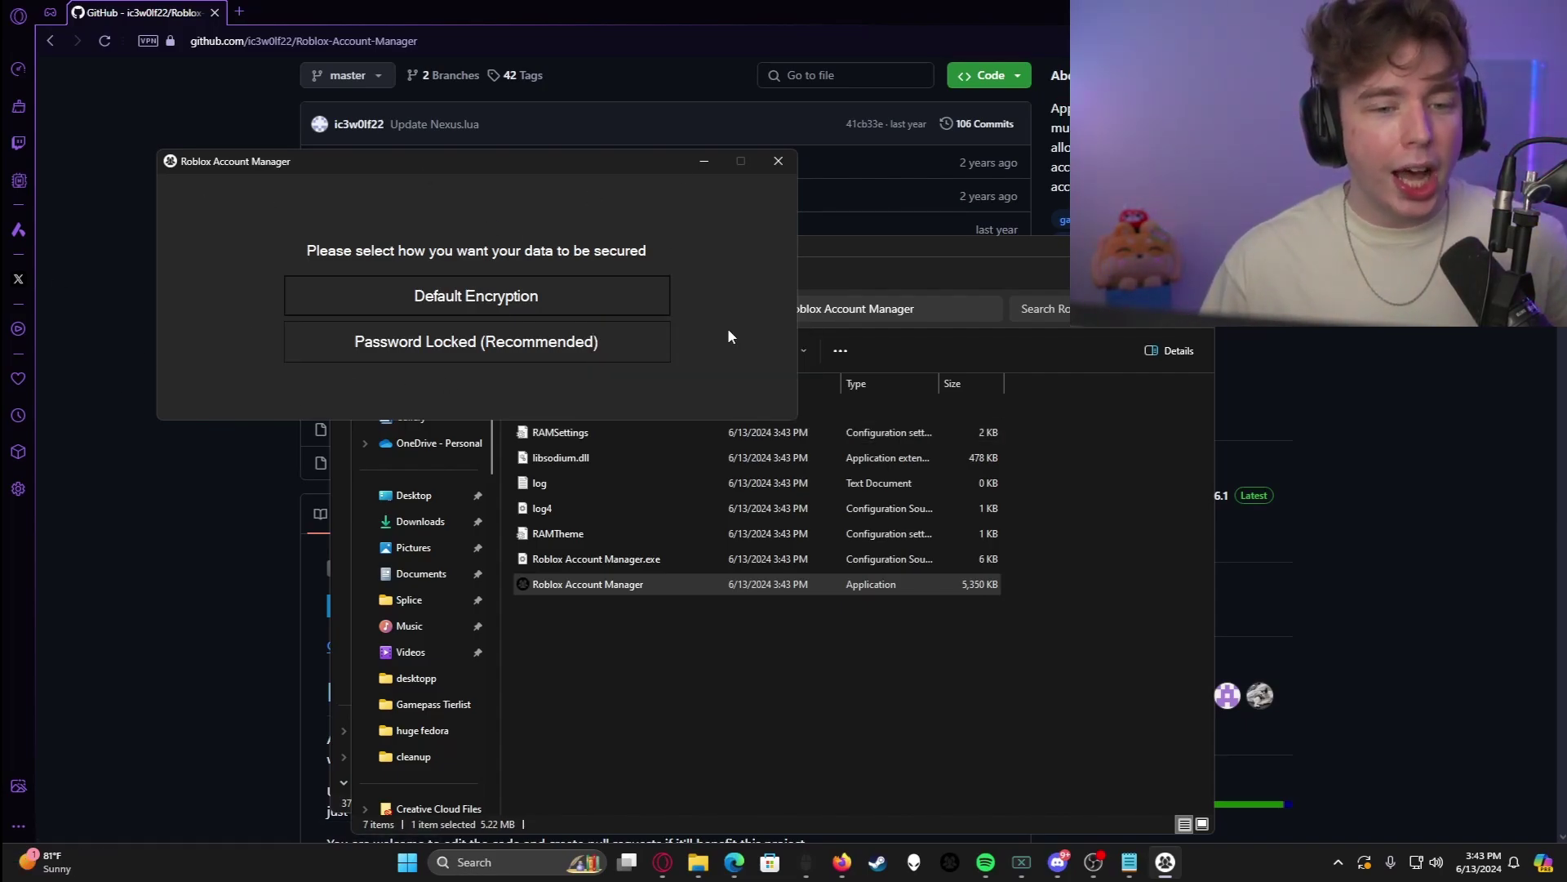
Choose Password Locked protection for the account manager's data and submit the encryption password.
left_click(596, 341)
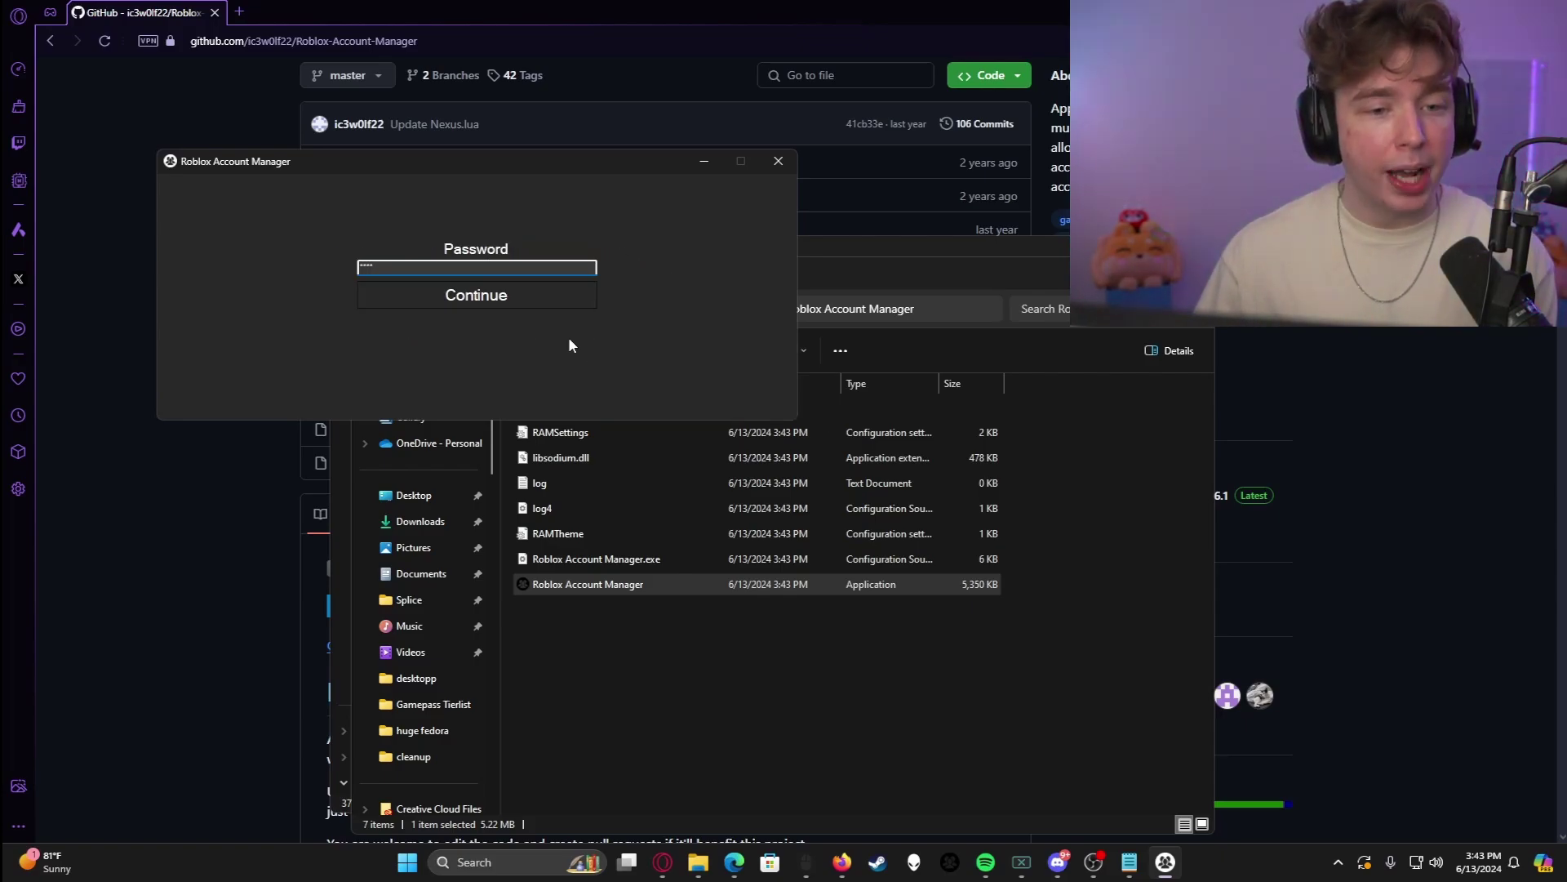
key("Return")
left_click(841, 490)
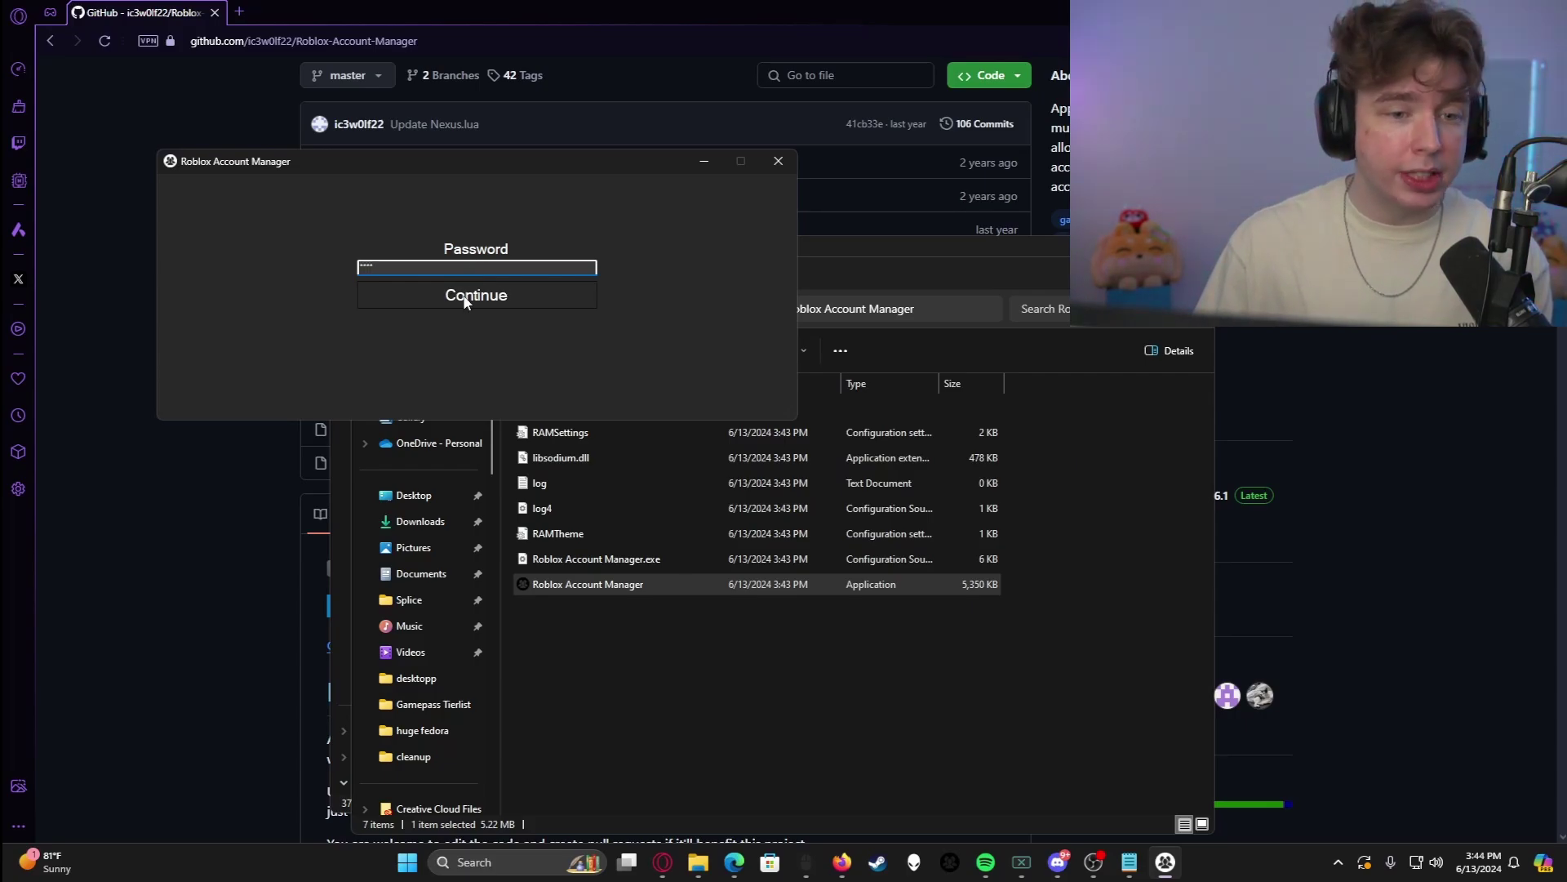
left_click(466, 302)
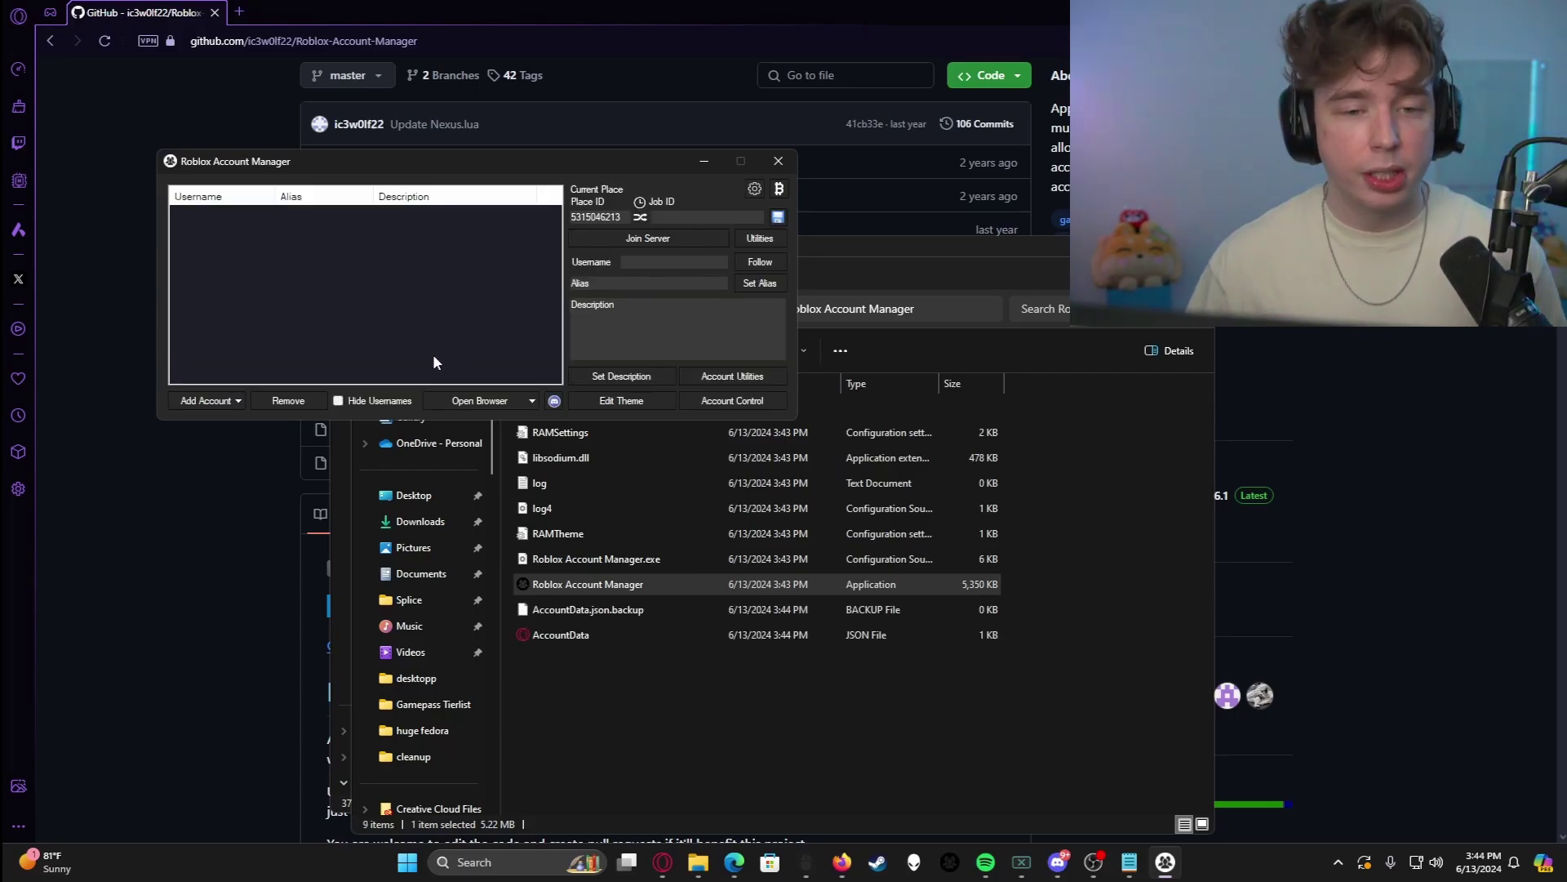
Return to the account manager on the desktop and make sure Multi Roblox is enabled in its general settings.
key("alt+Tab")
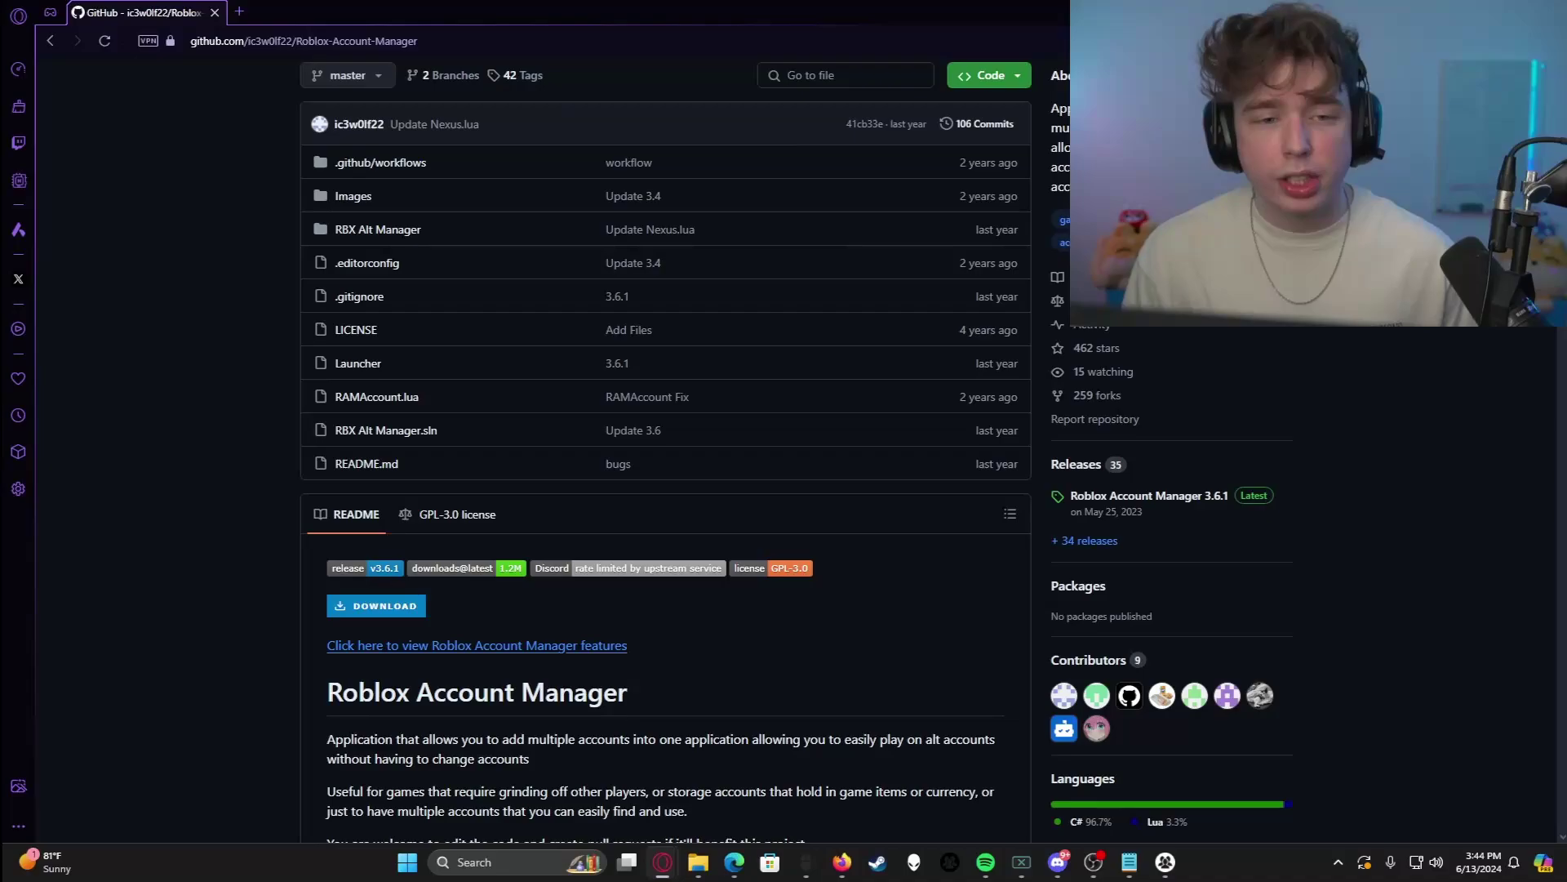
key("alt+Tab")
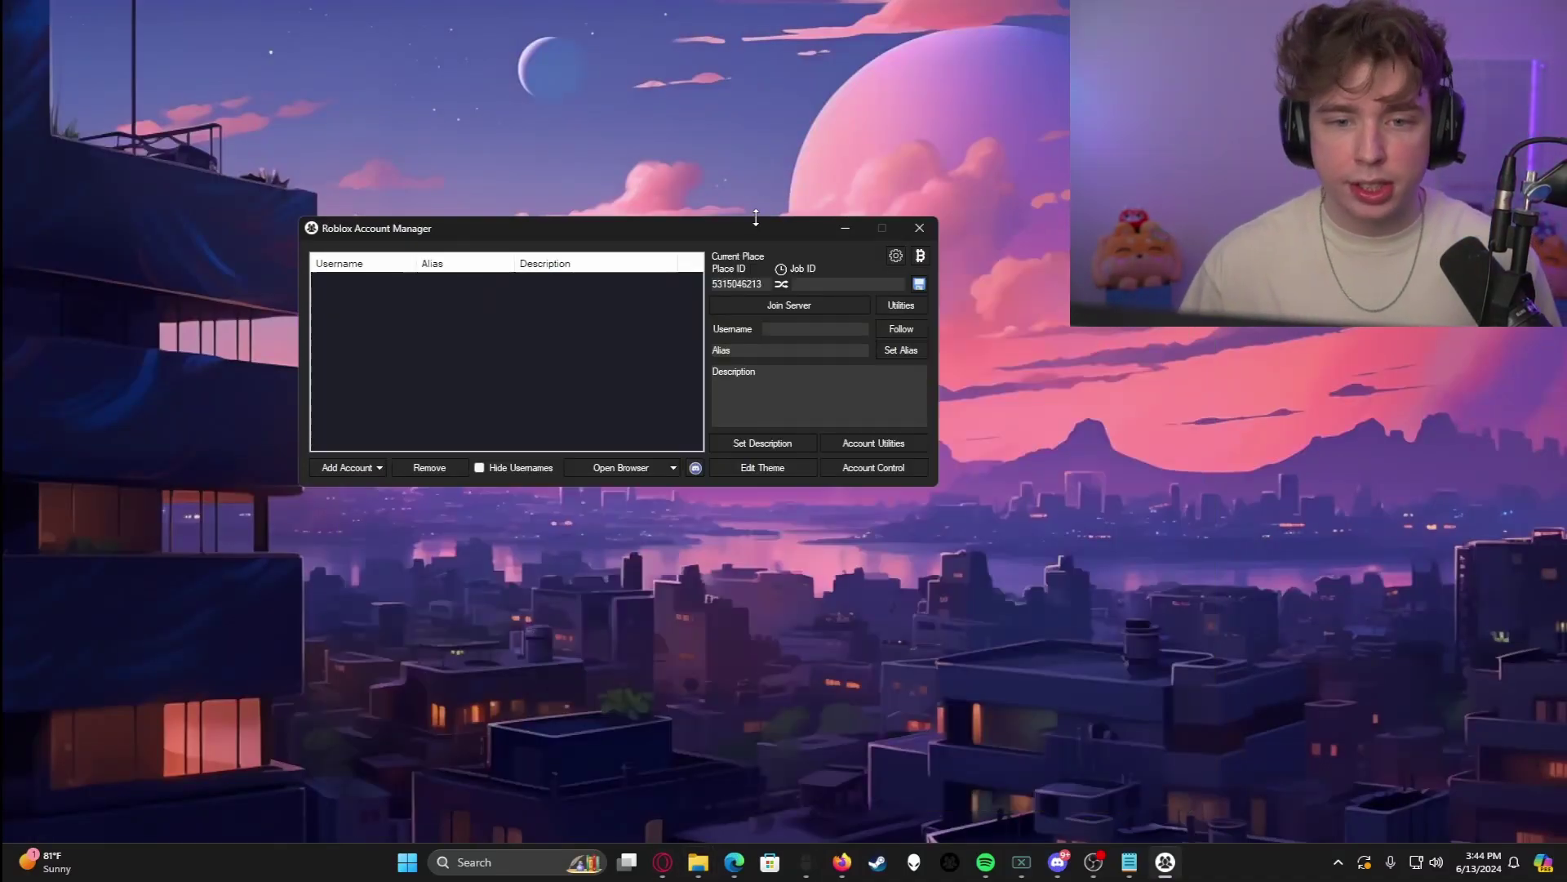
left_click_drag(756, 219, 957, 277)
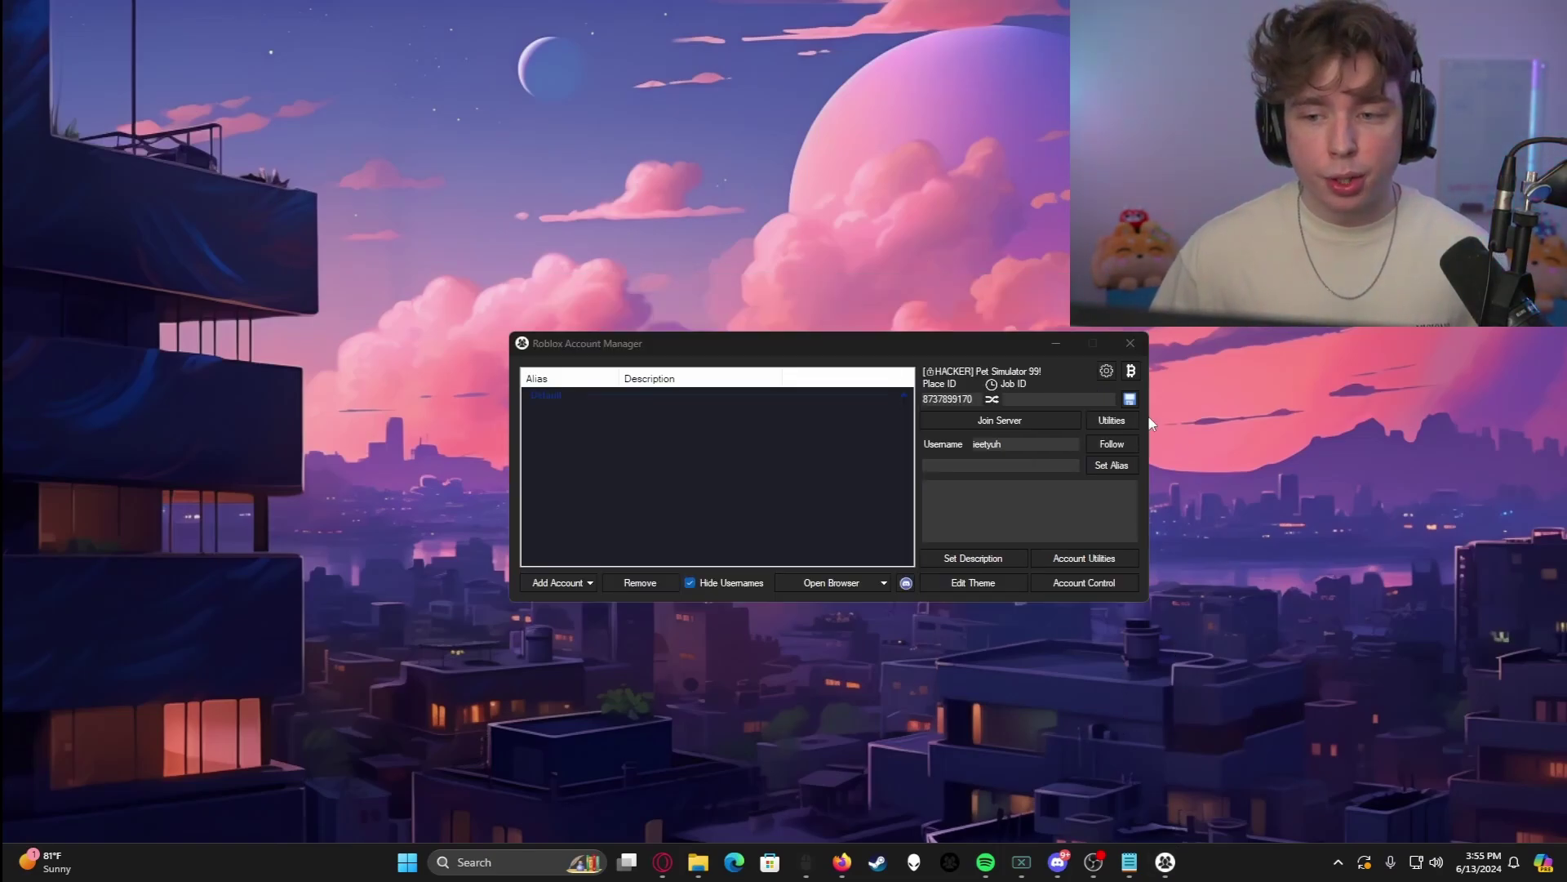
left_click(1105, 371)
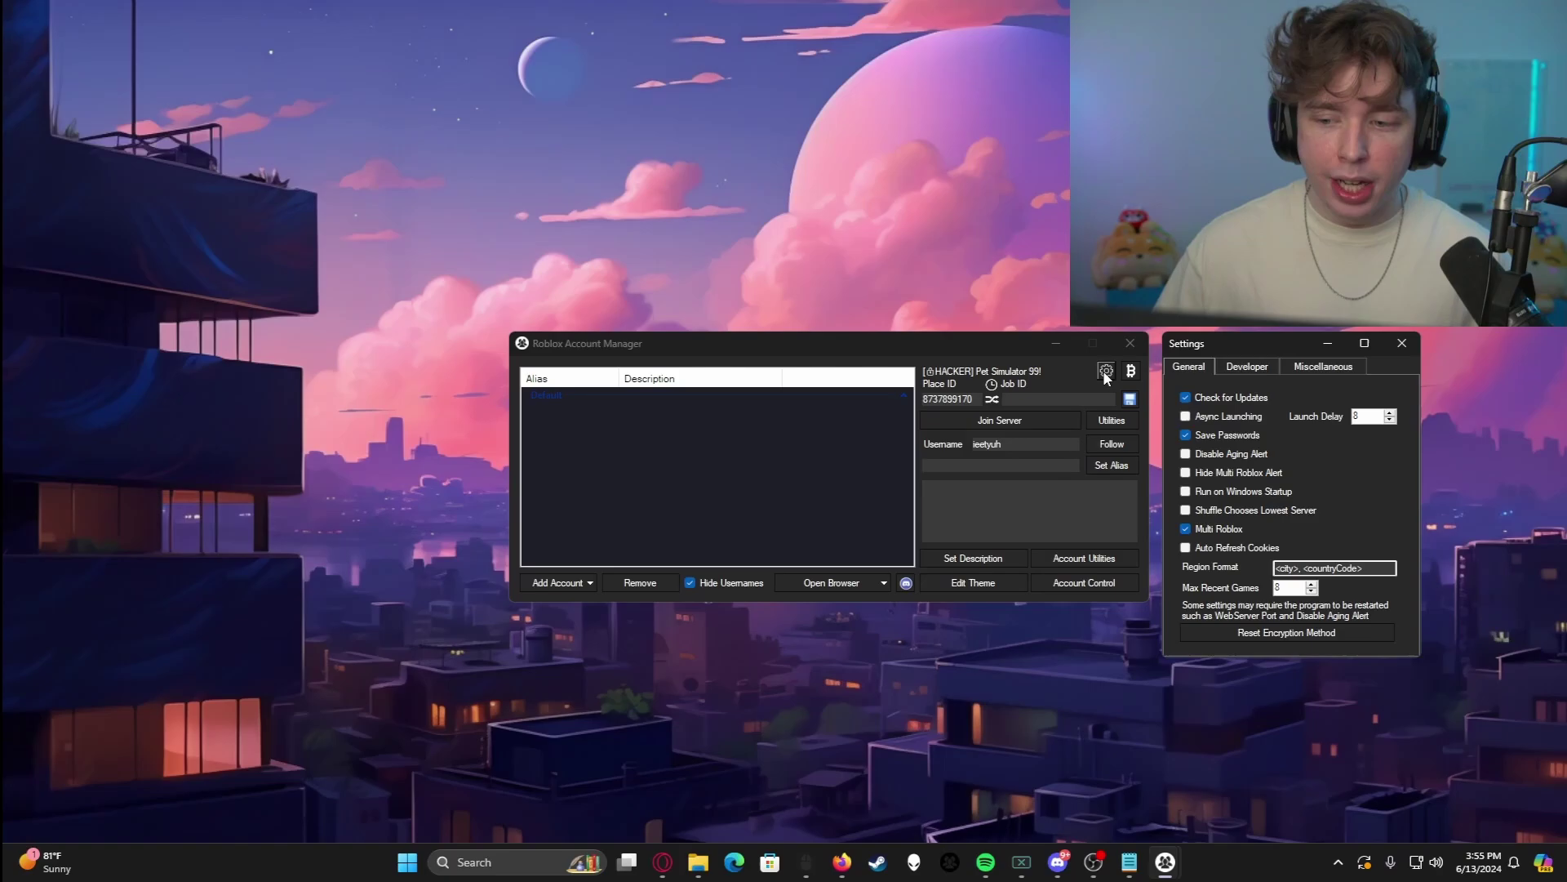
left_click(1208, 531)
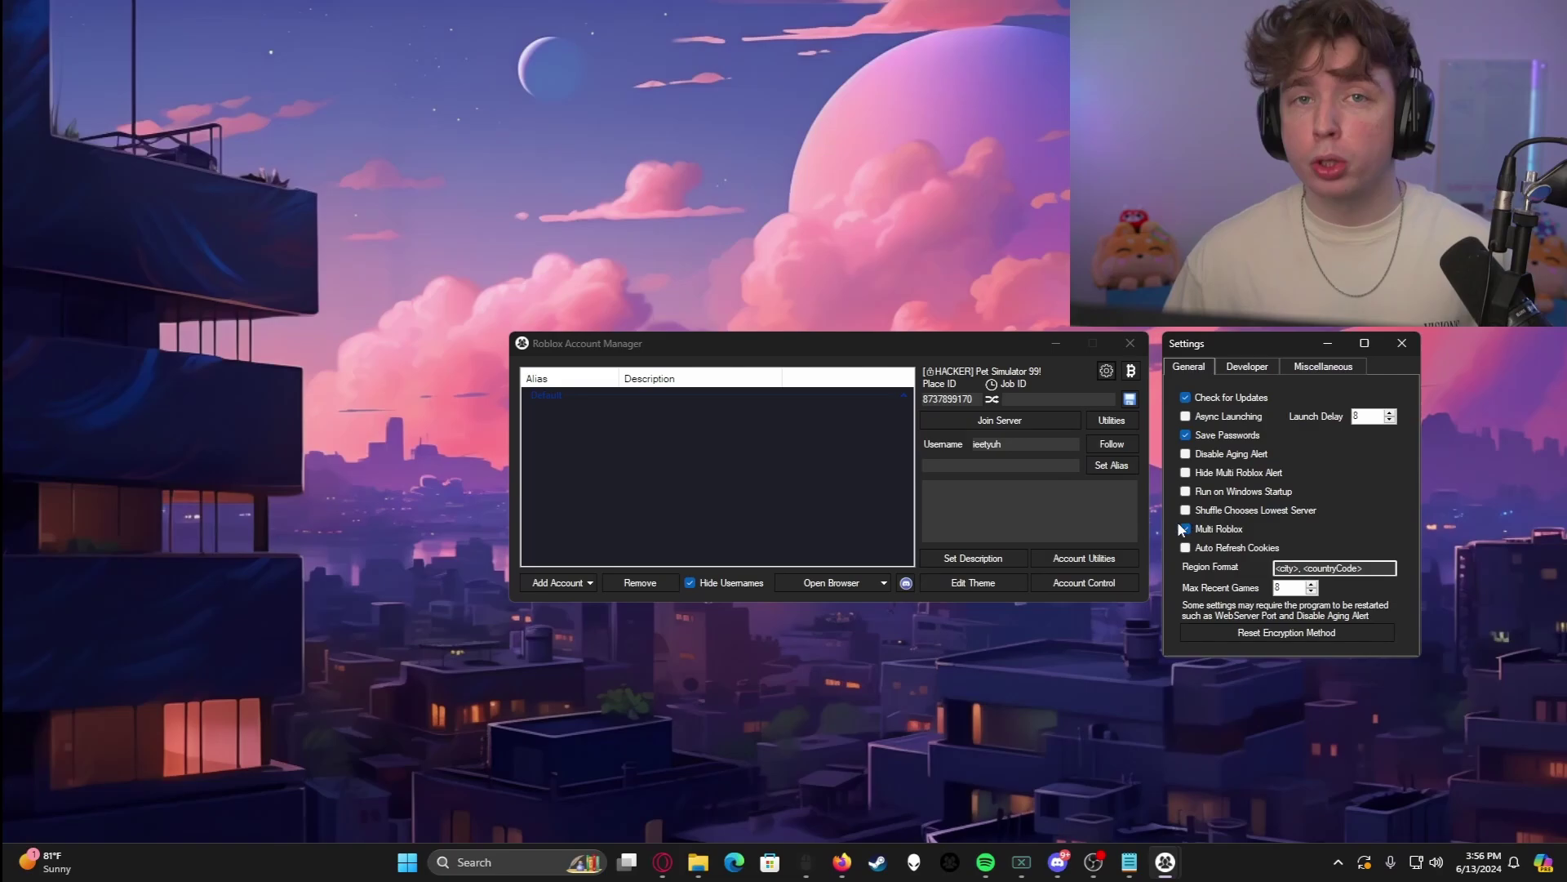
left_click(1401, 343)
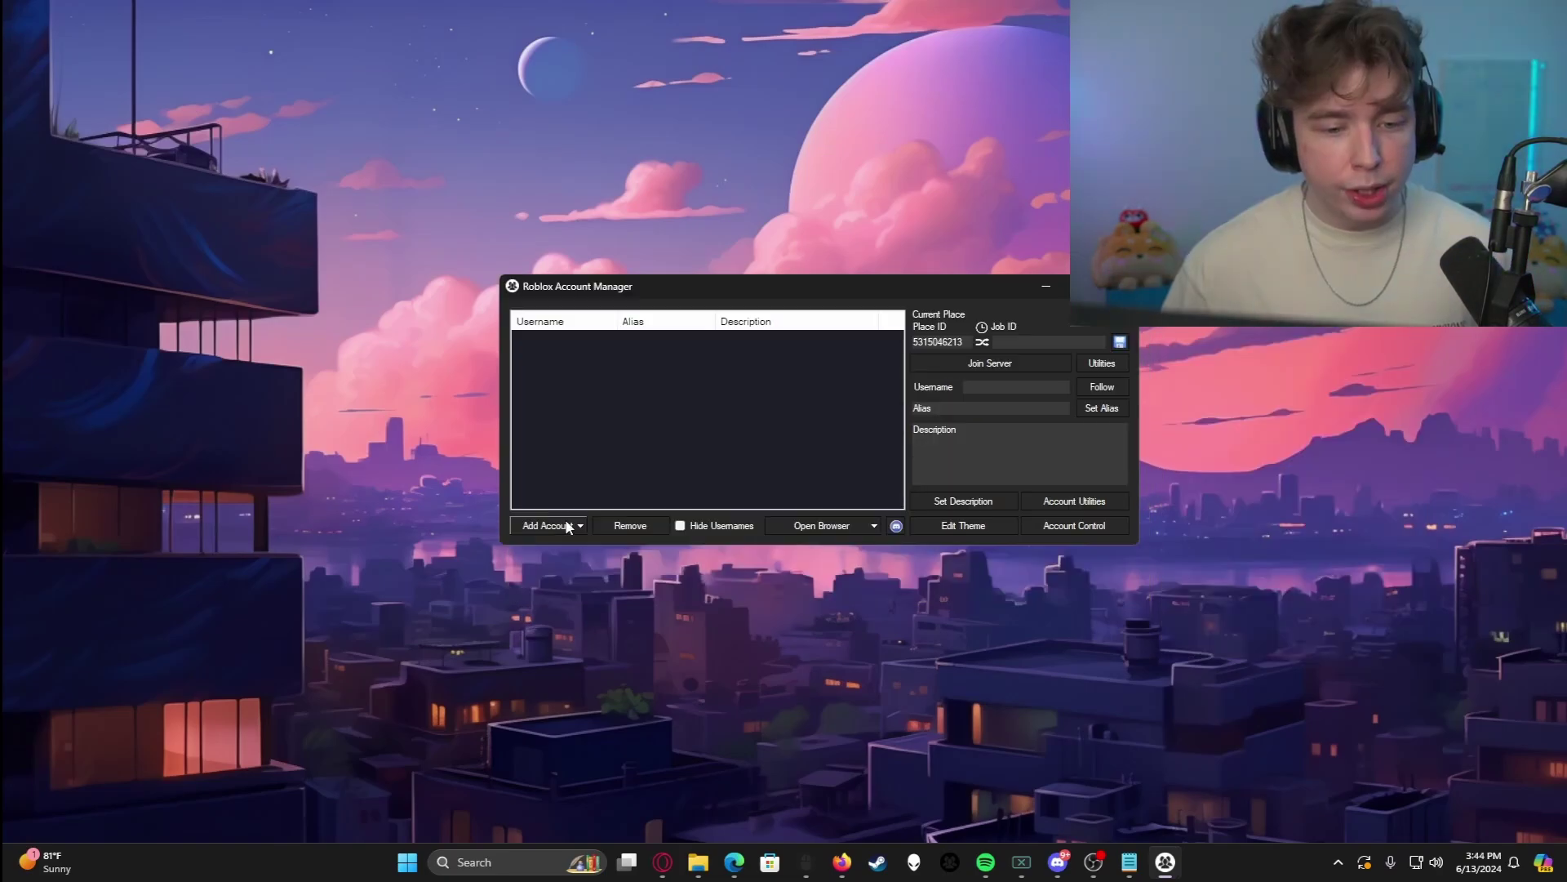
Add a Roblox account by logging in with its username, password and 2-step verification code, trusting this device for 30 days.
left_click(569, 527)
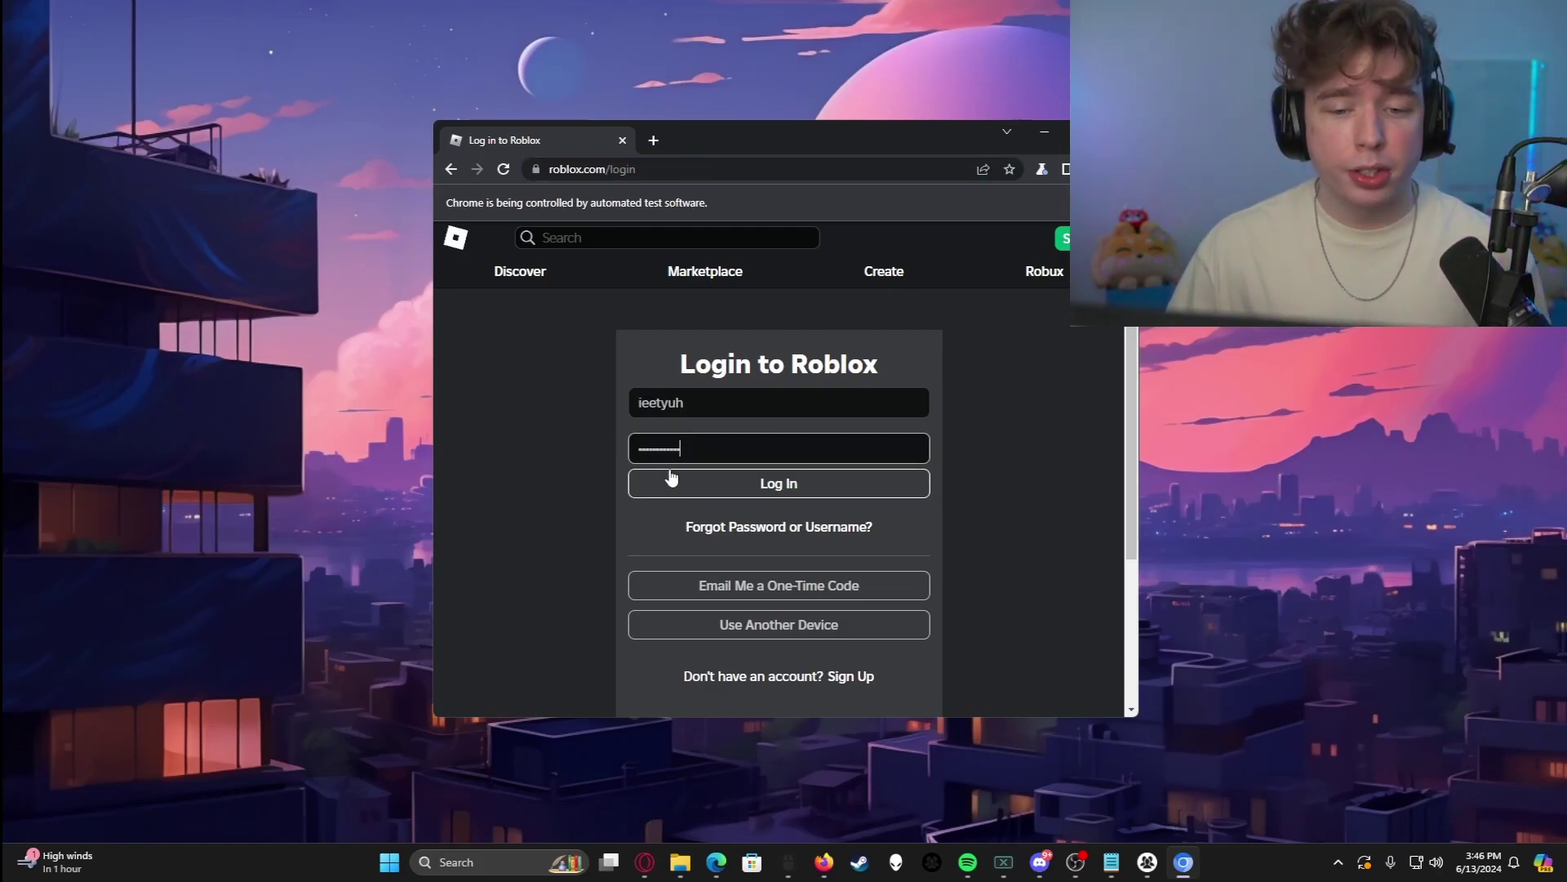
left_click(669, 490)
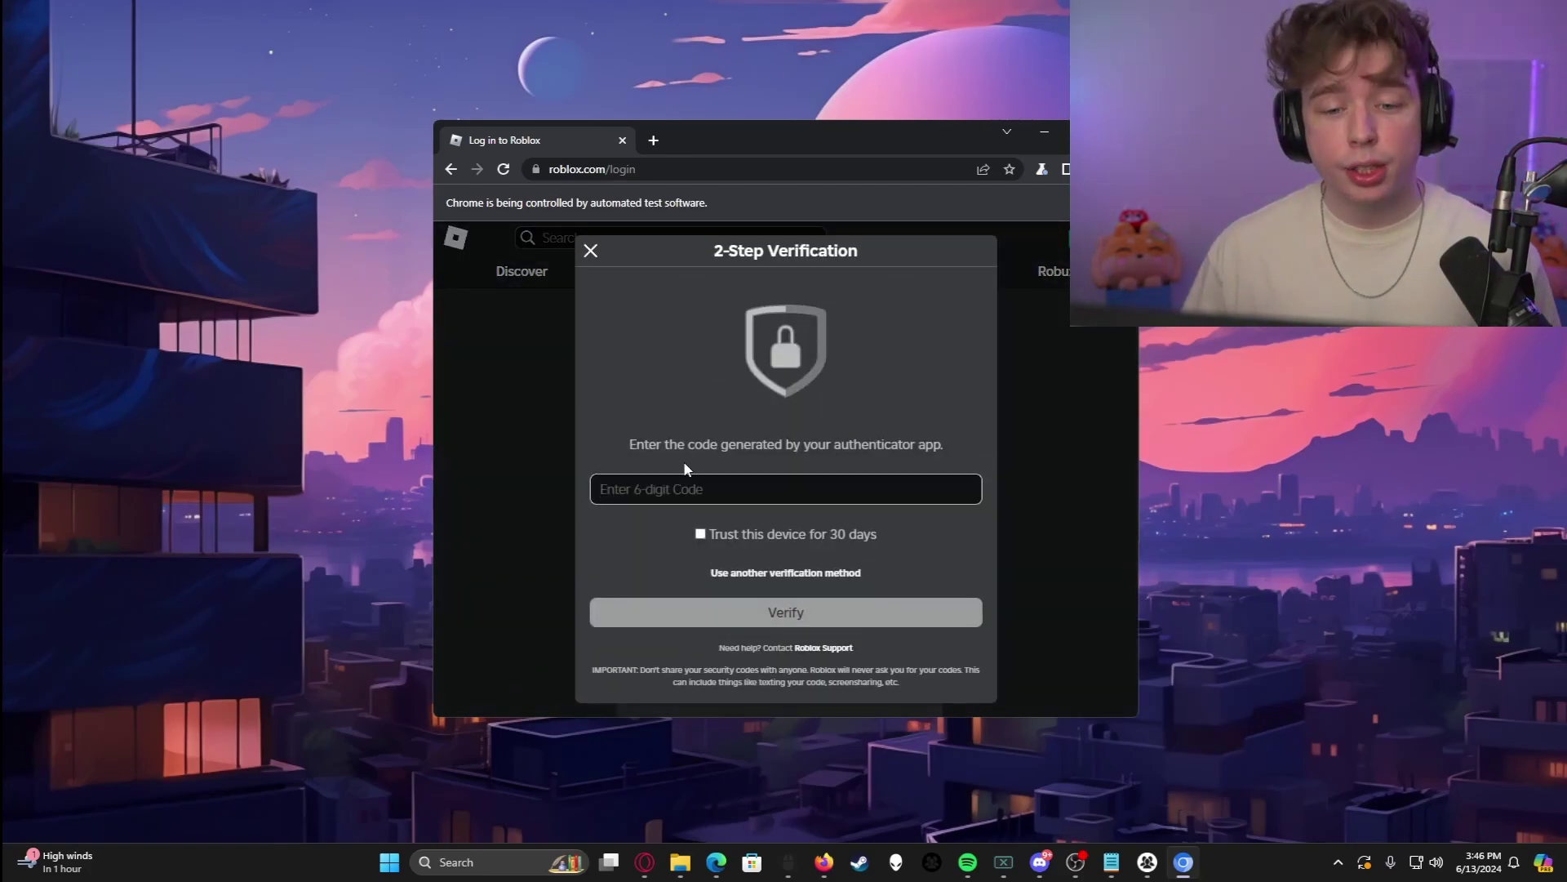
left_click(702, 538)
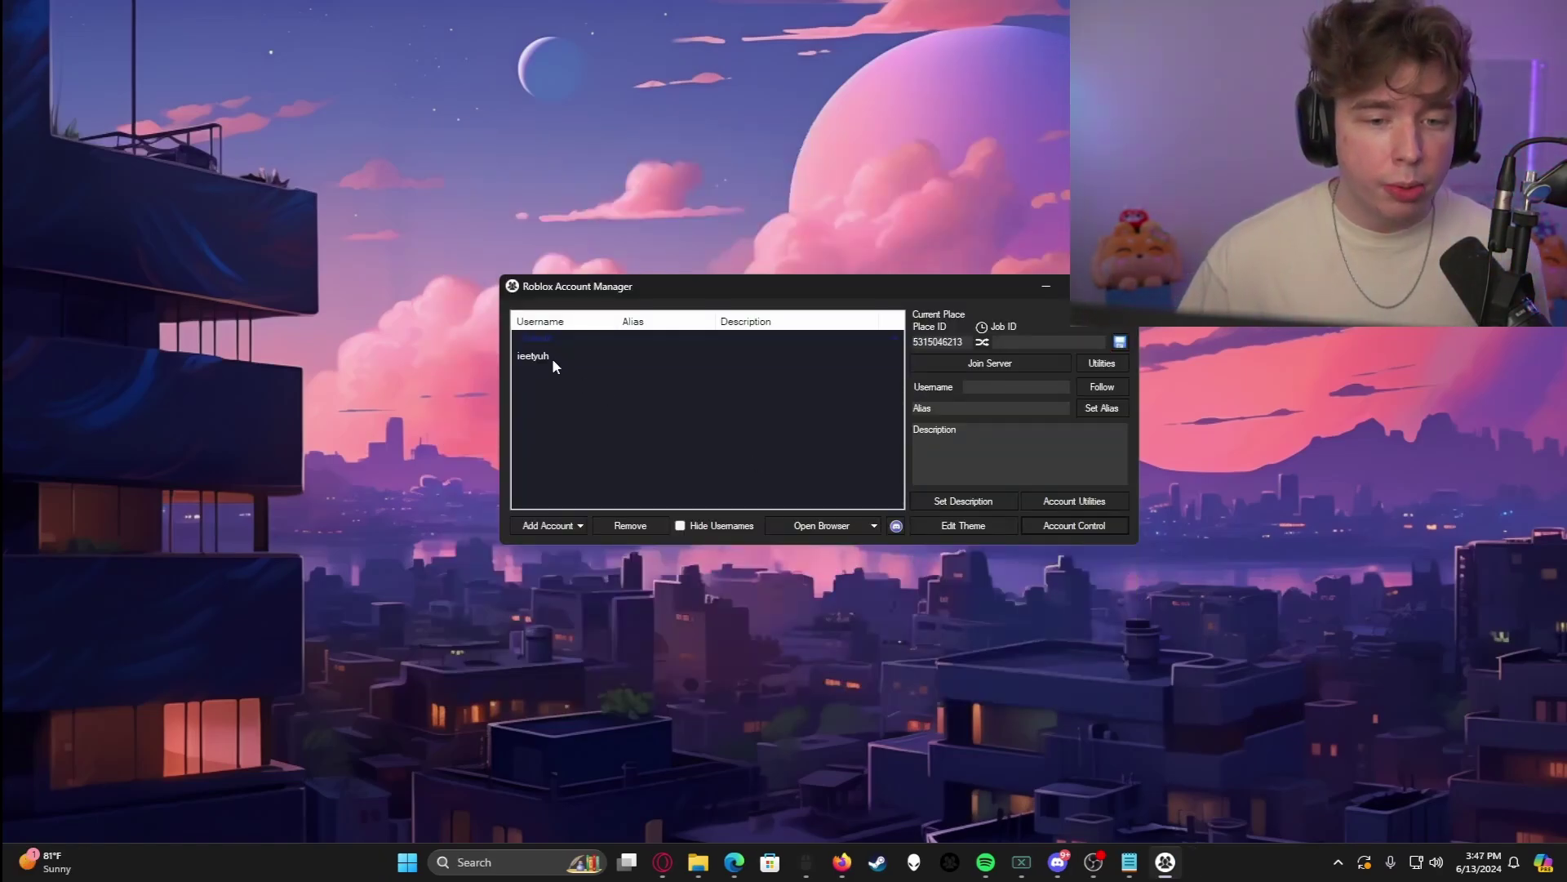
left_click(552, 360)
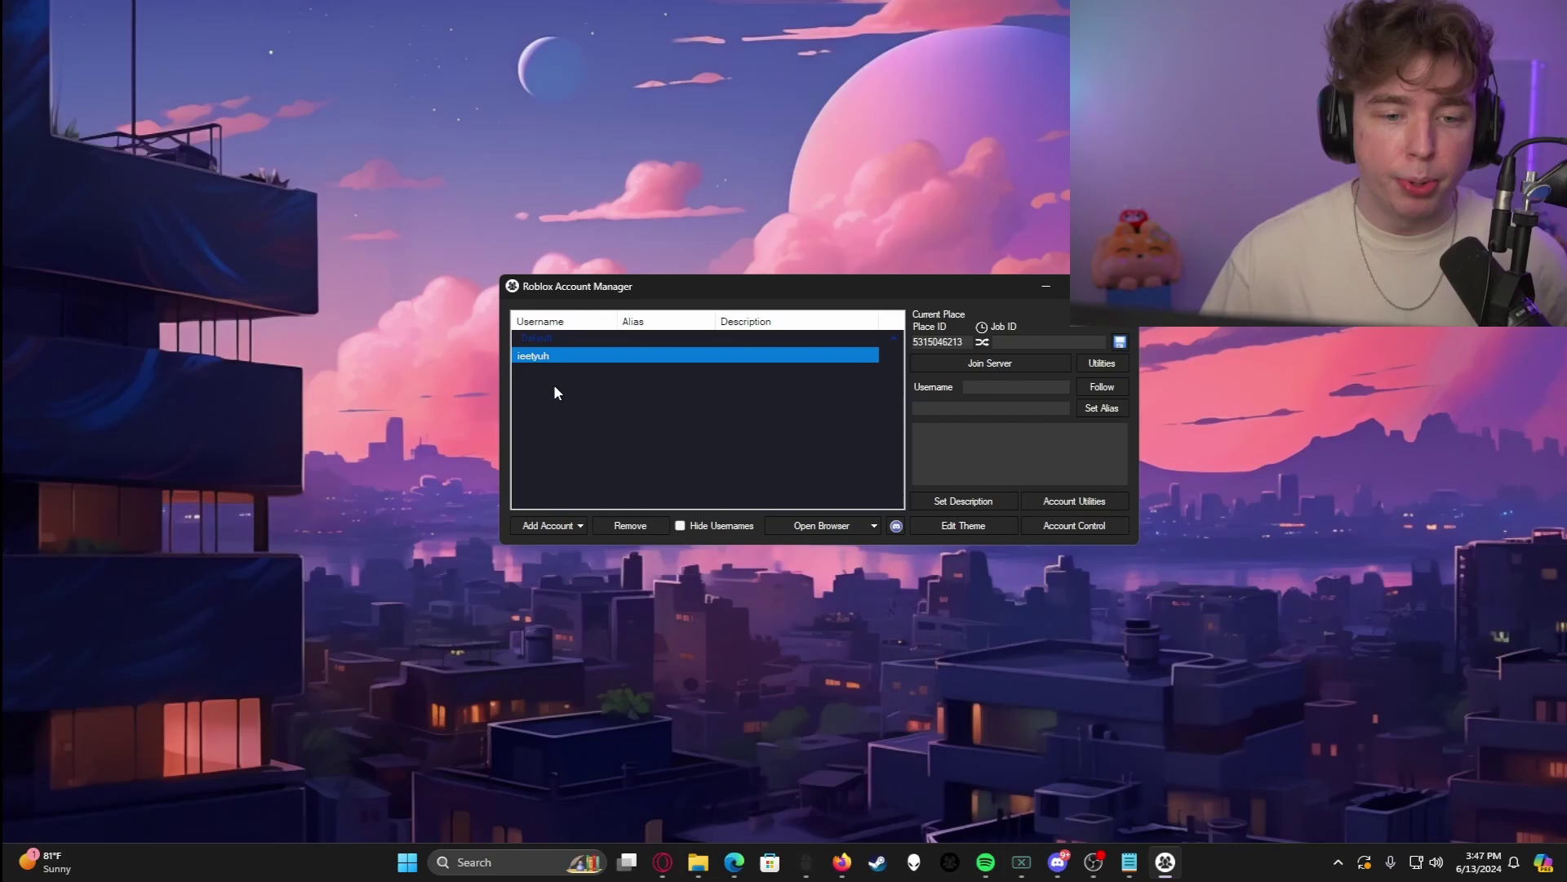
left_click(565, 408)
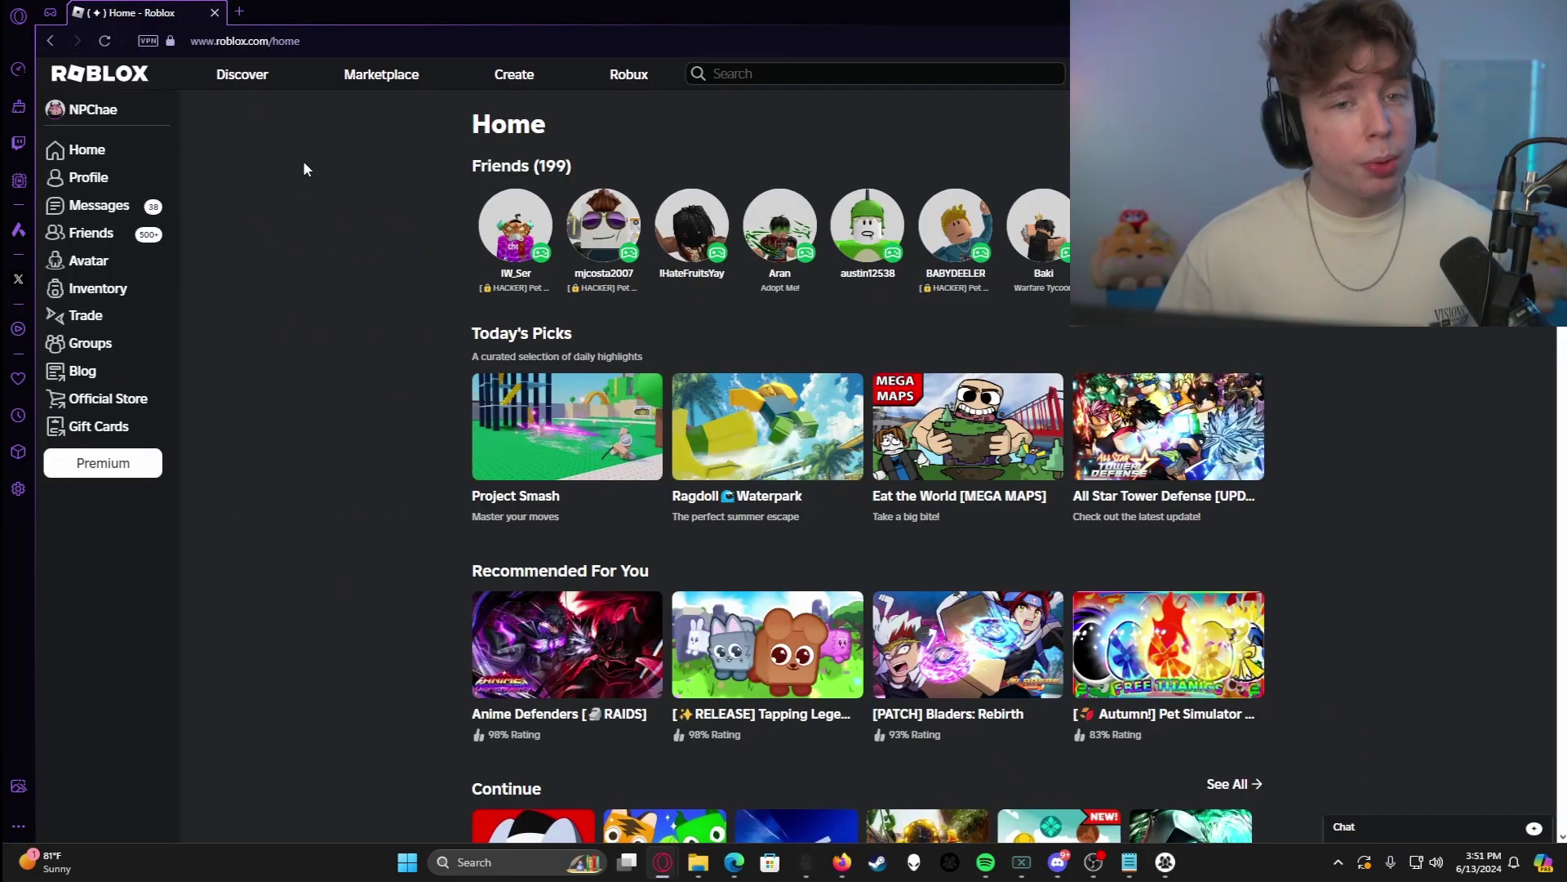
scroll(320, 271, "down", 4)
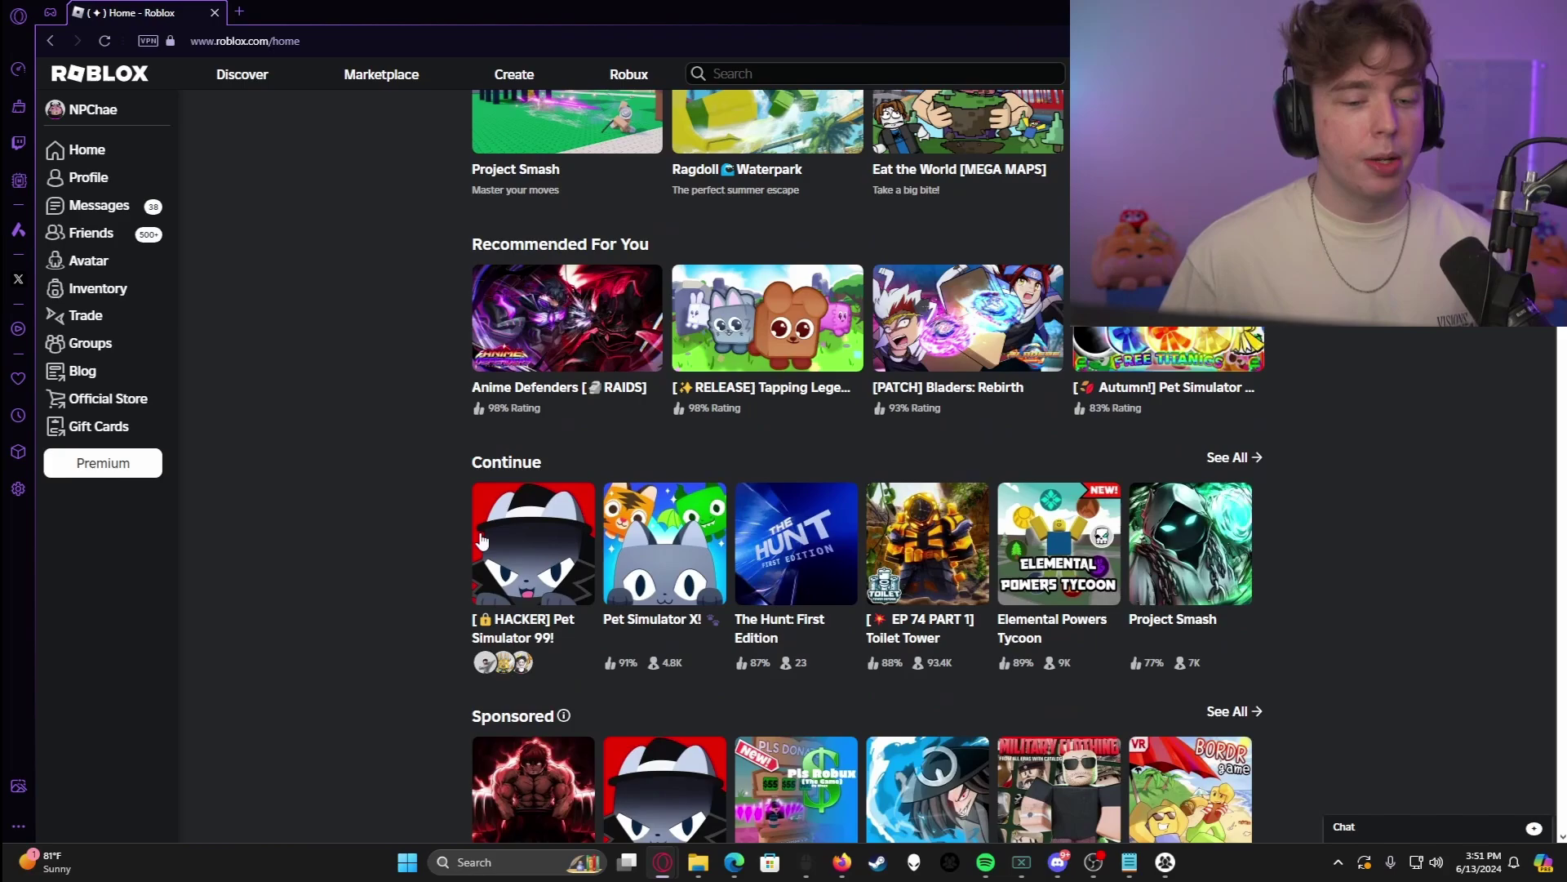
left_click(489, 539)
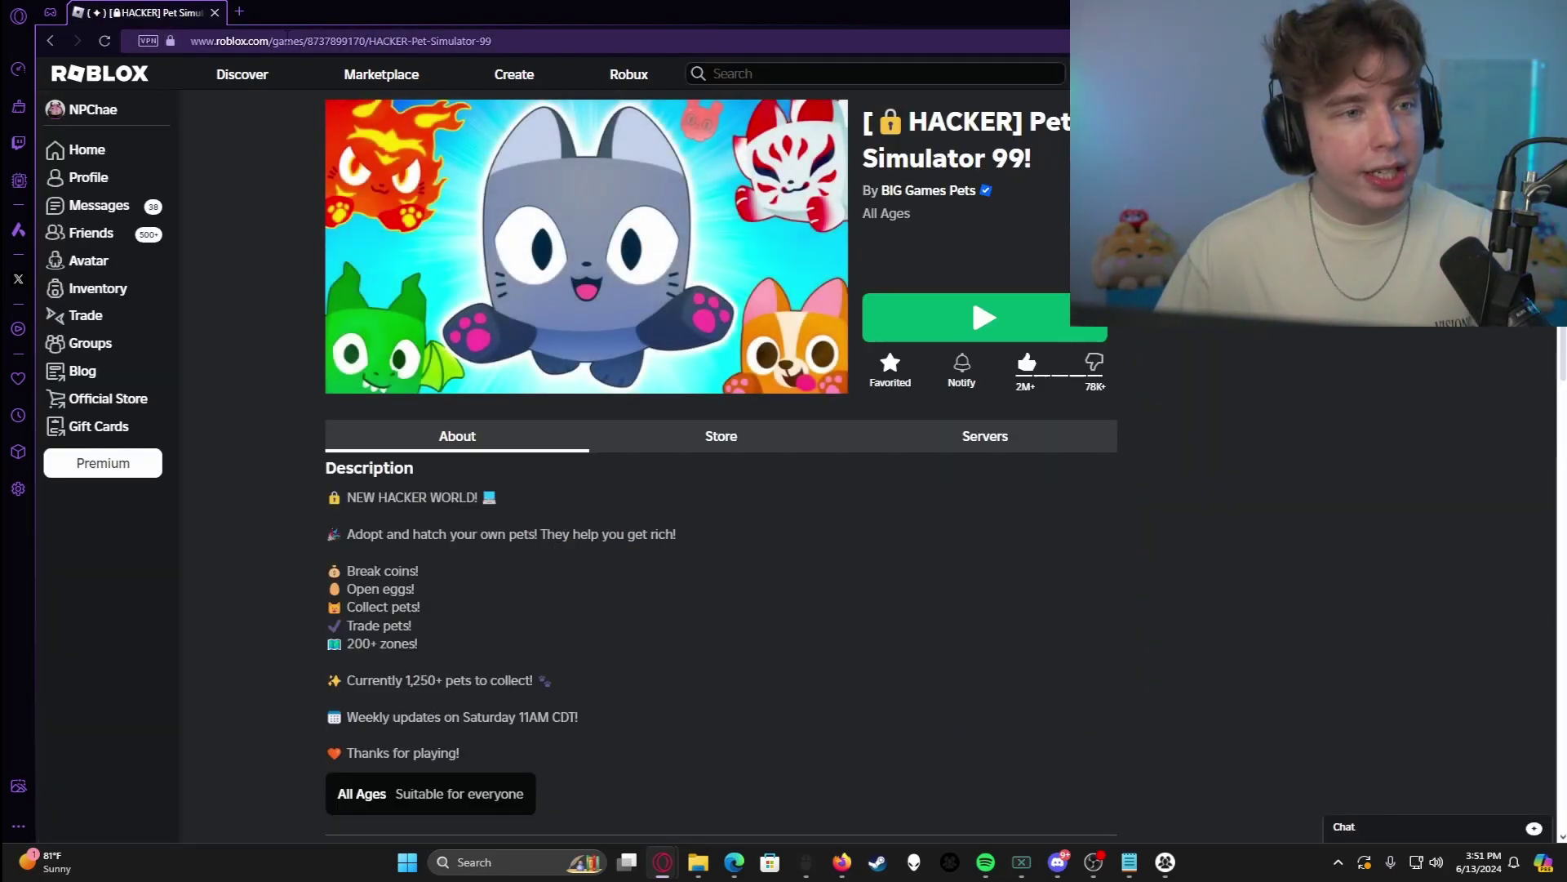
double_click(337, 41)
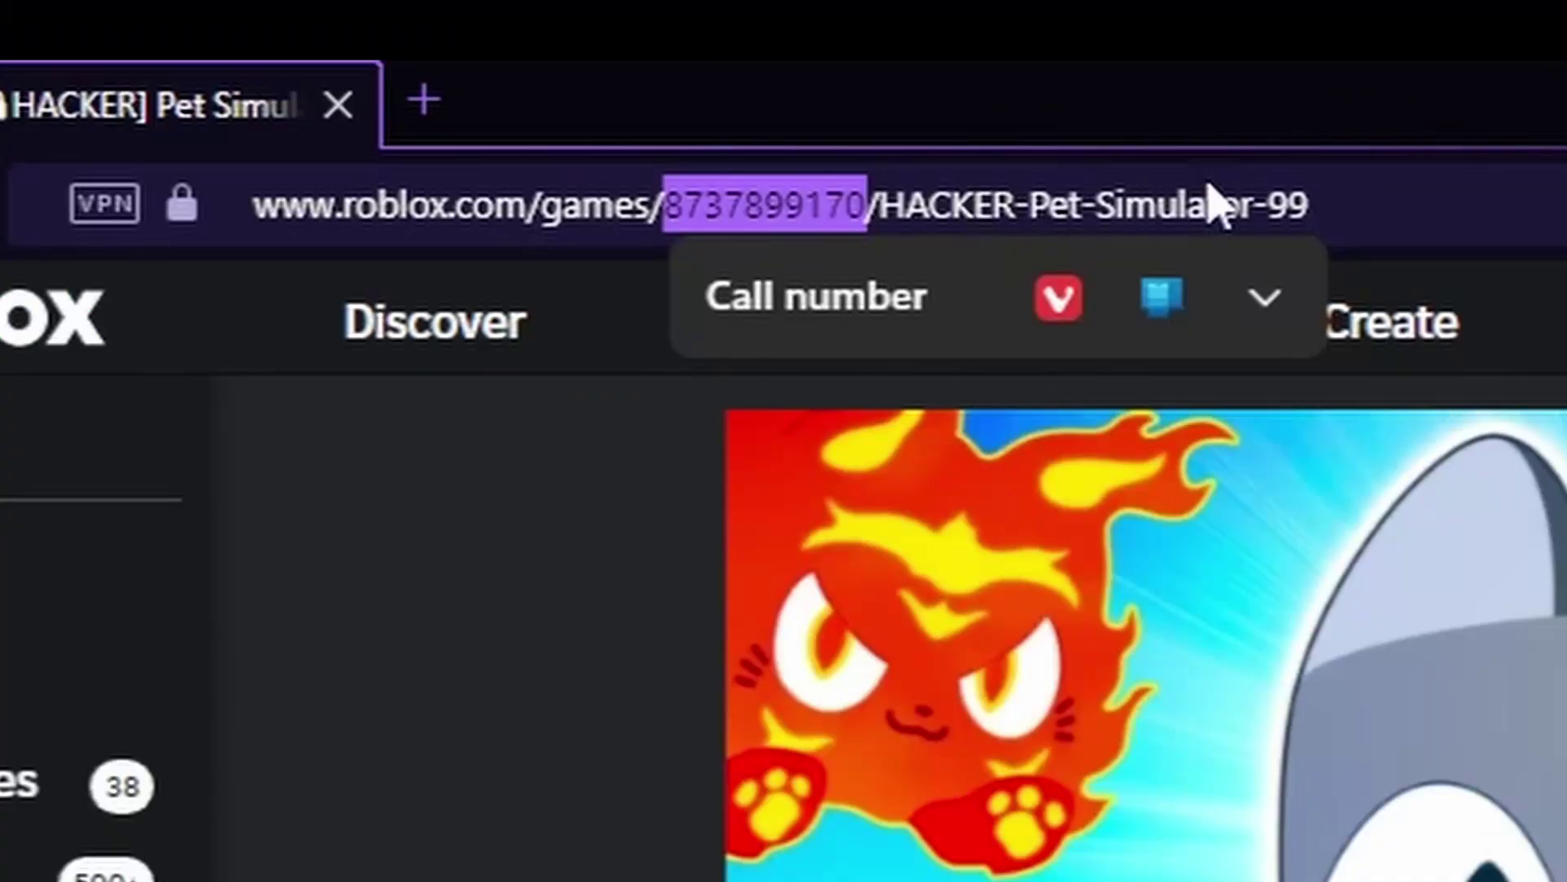
left_click(826, 204)
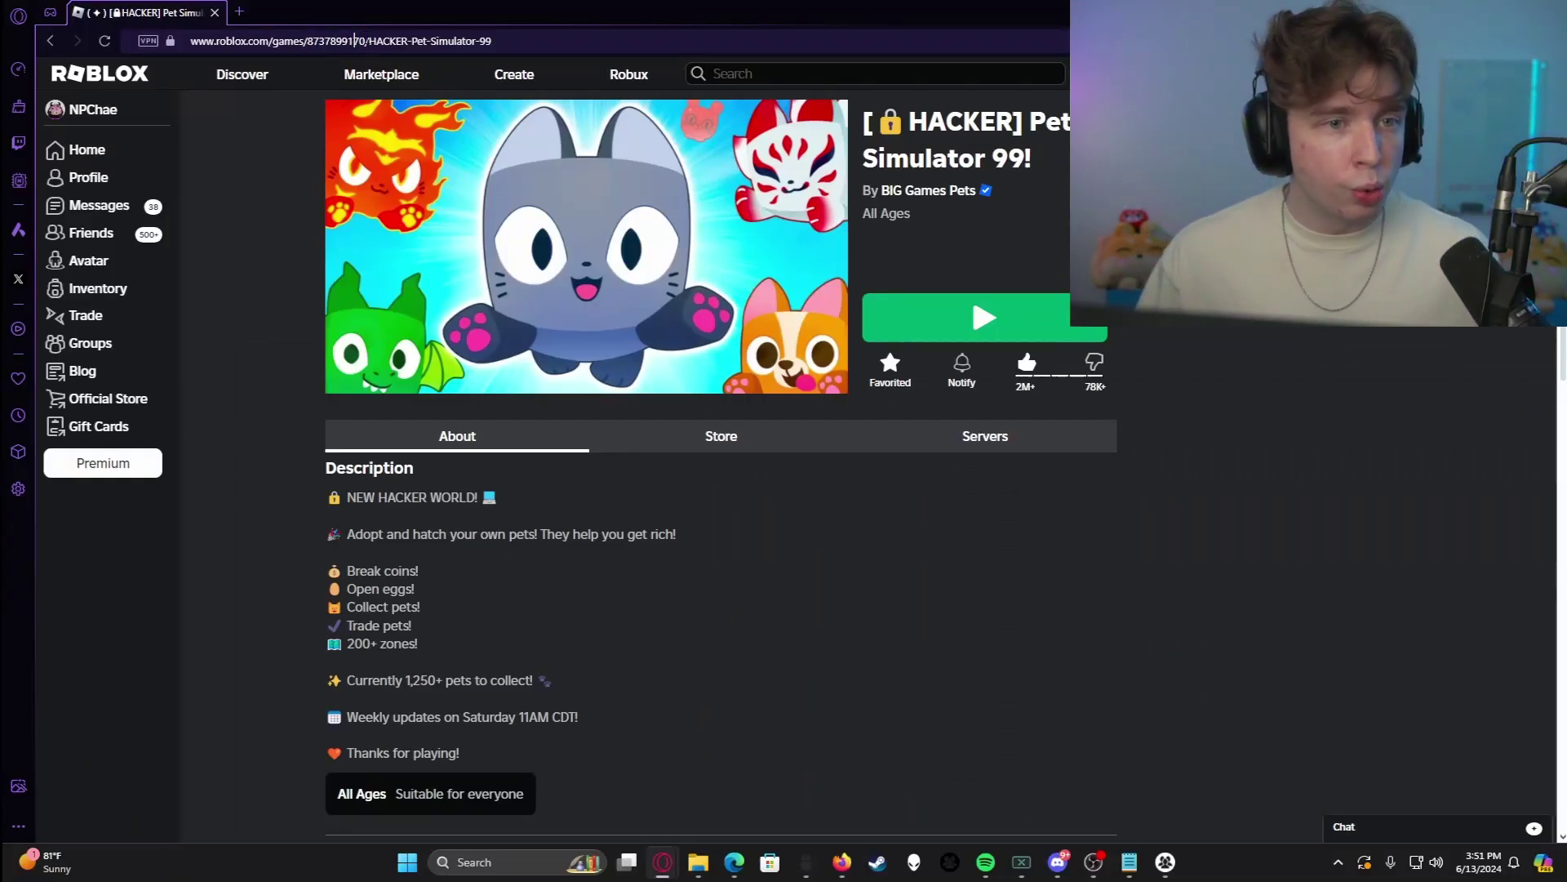
double_click(336, 41)
key("ctrl+c")
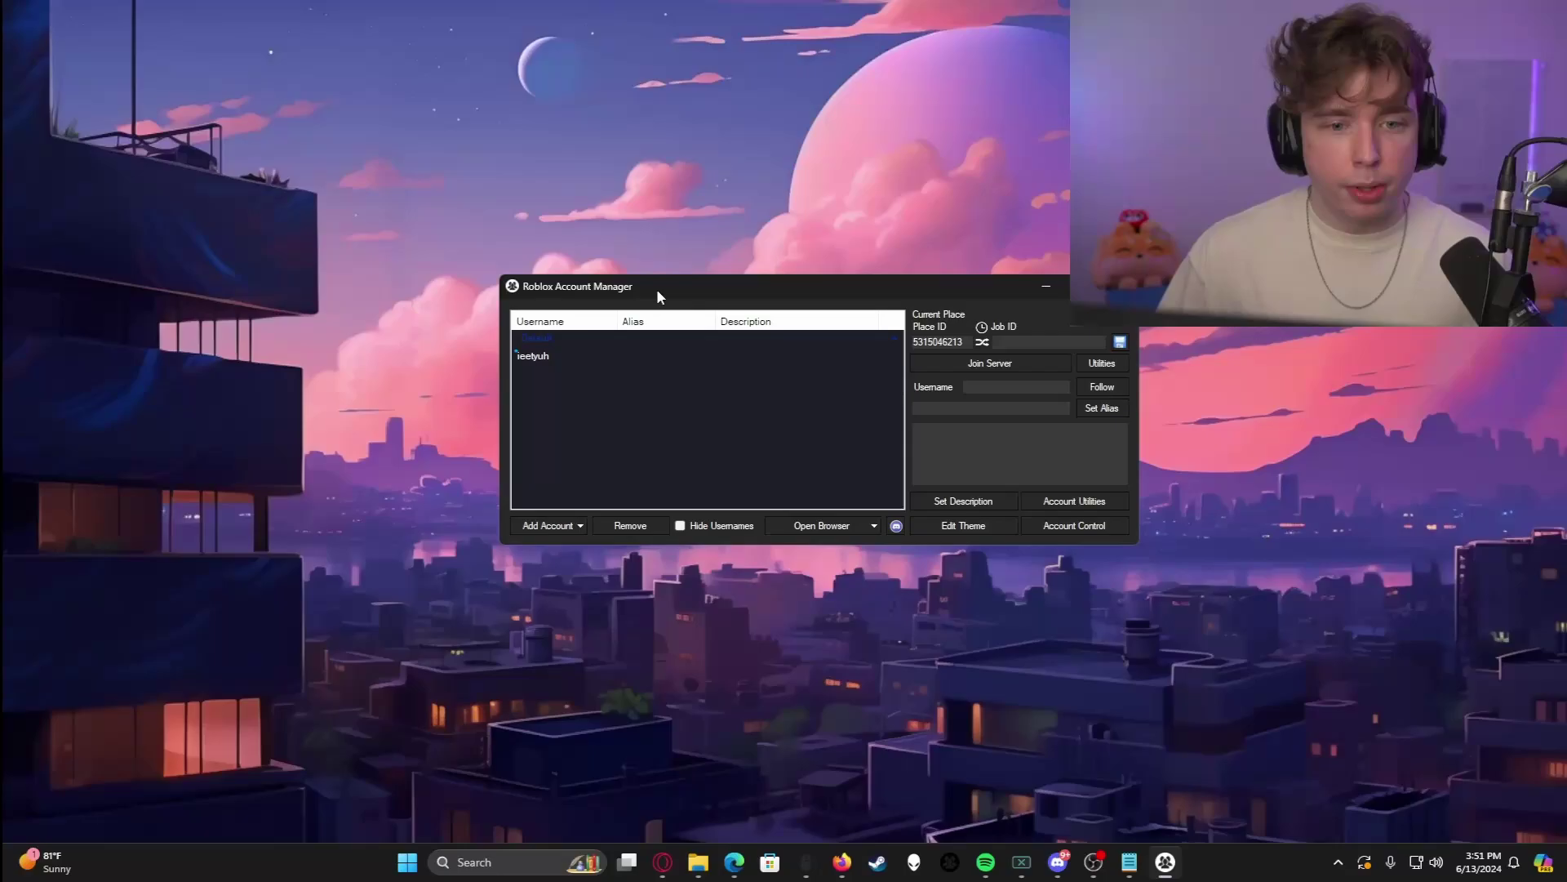
left_click_drag(656, 287, 711, 249)
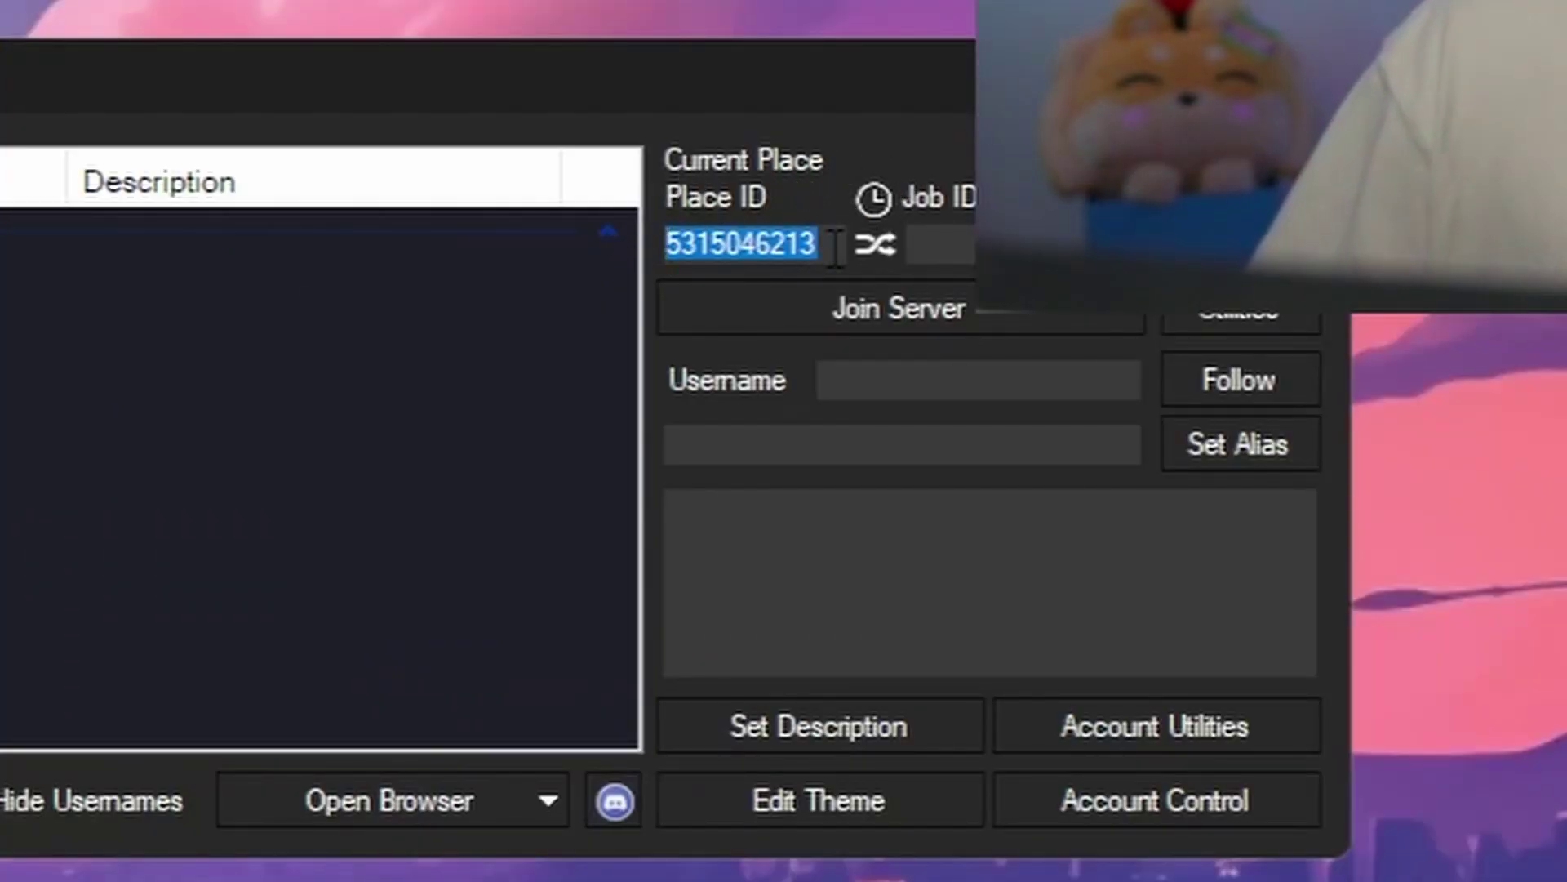
key("ctrl+v")
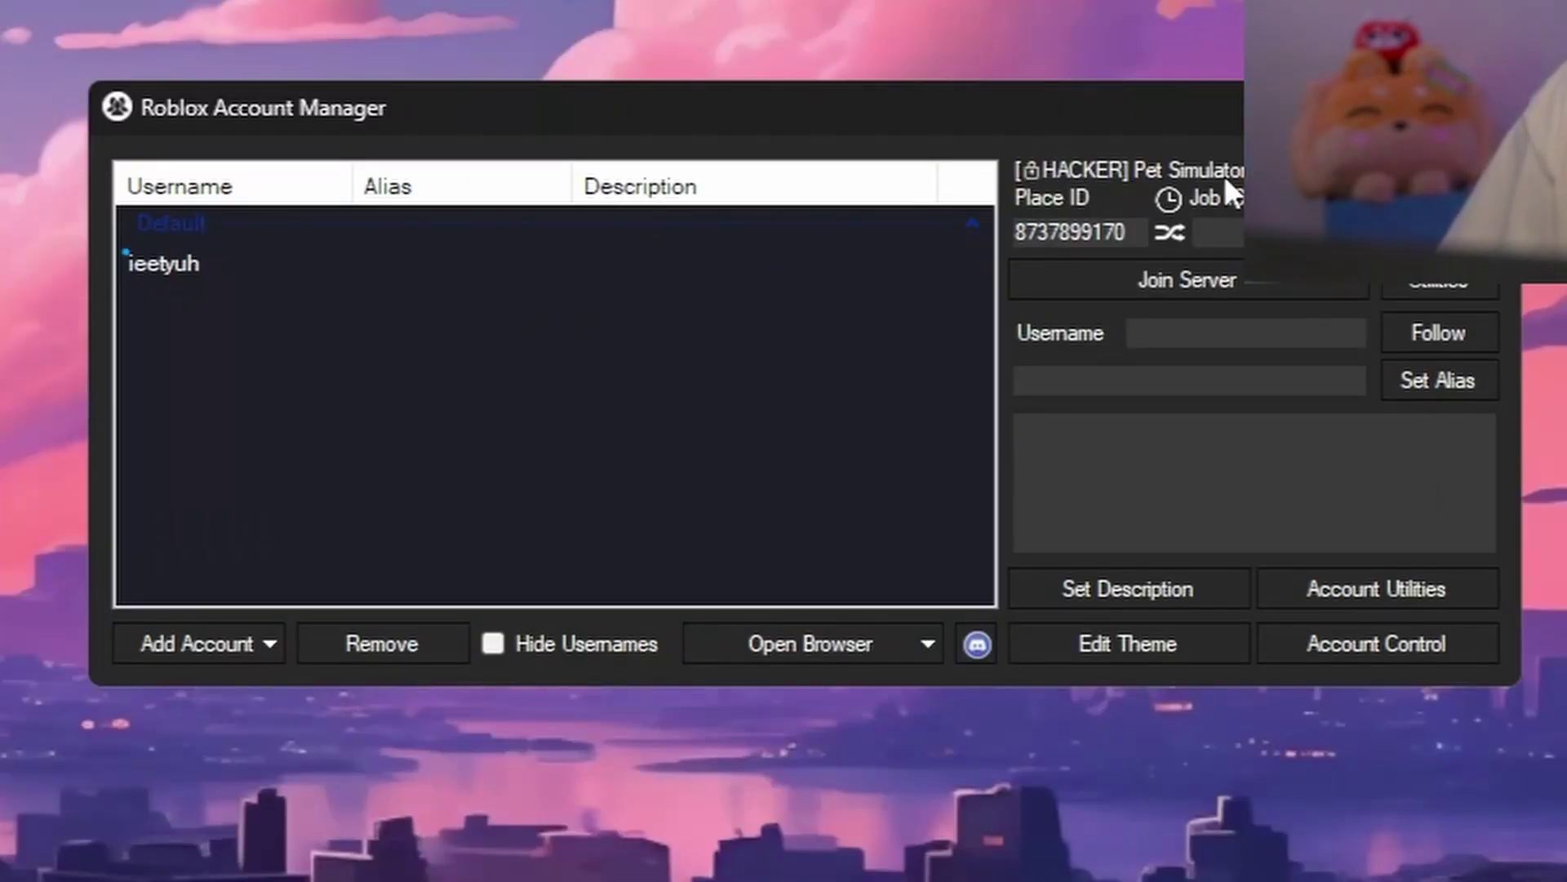
left_click(223, 260)
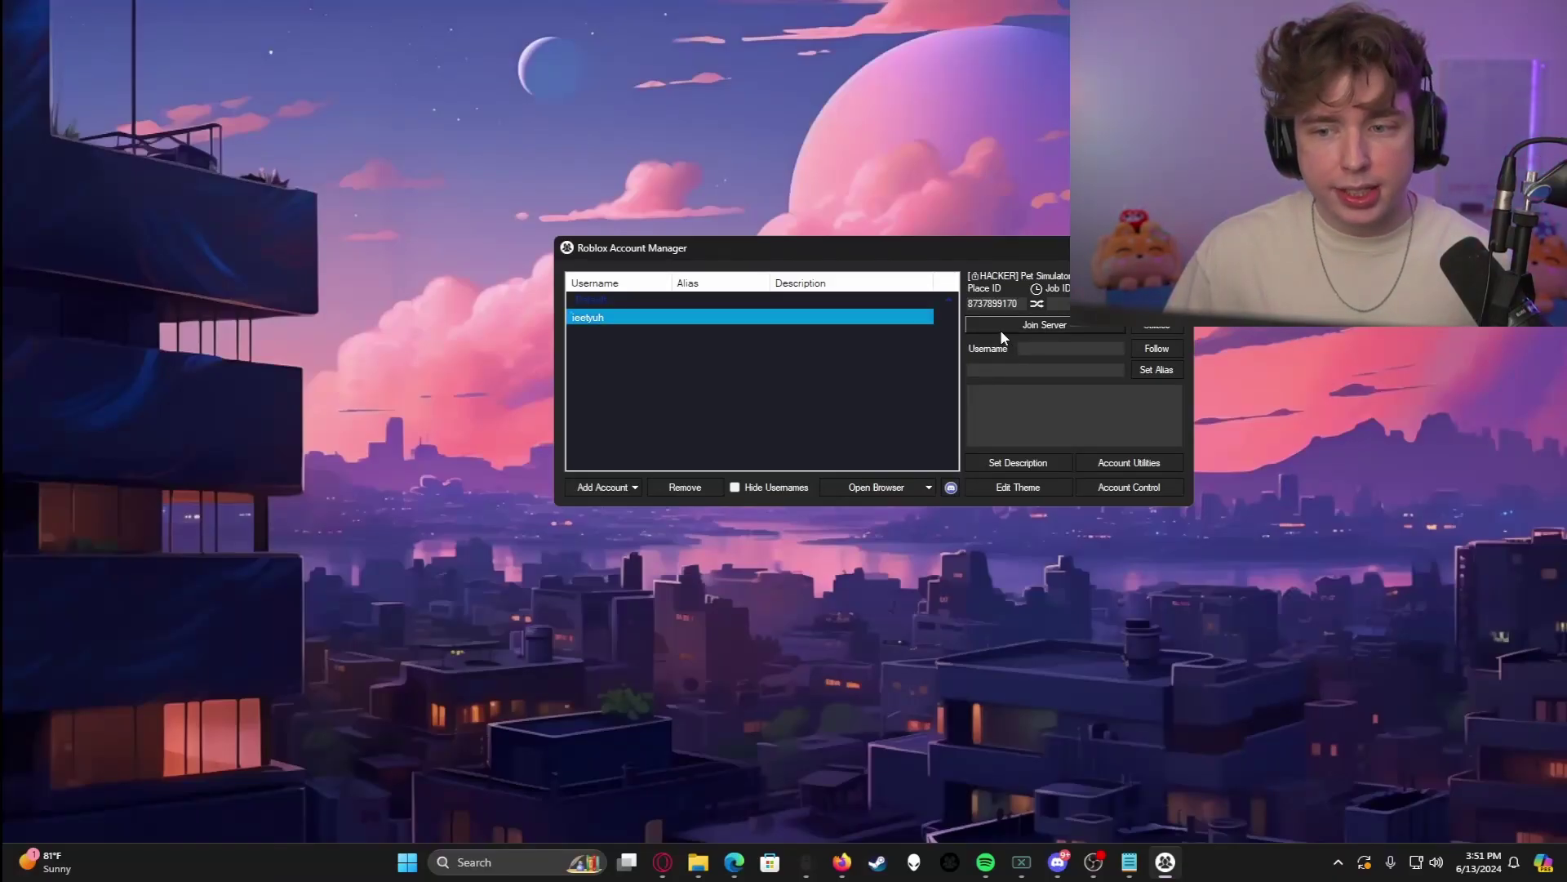
left_click(1001, 330)
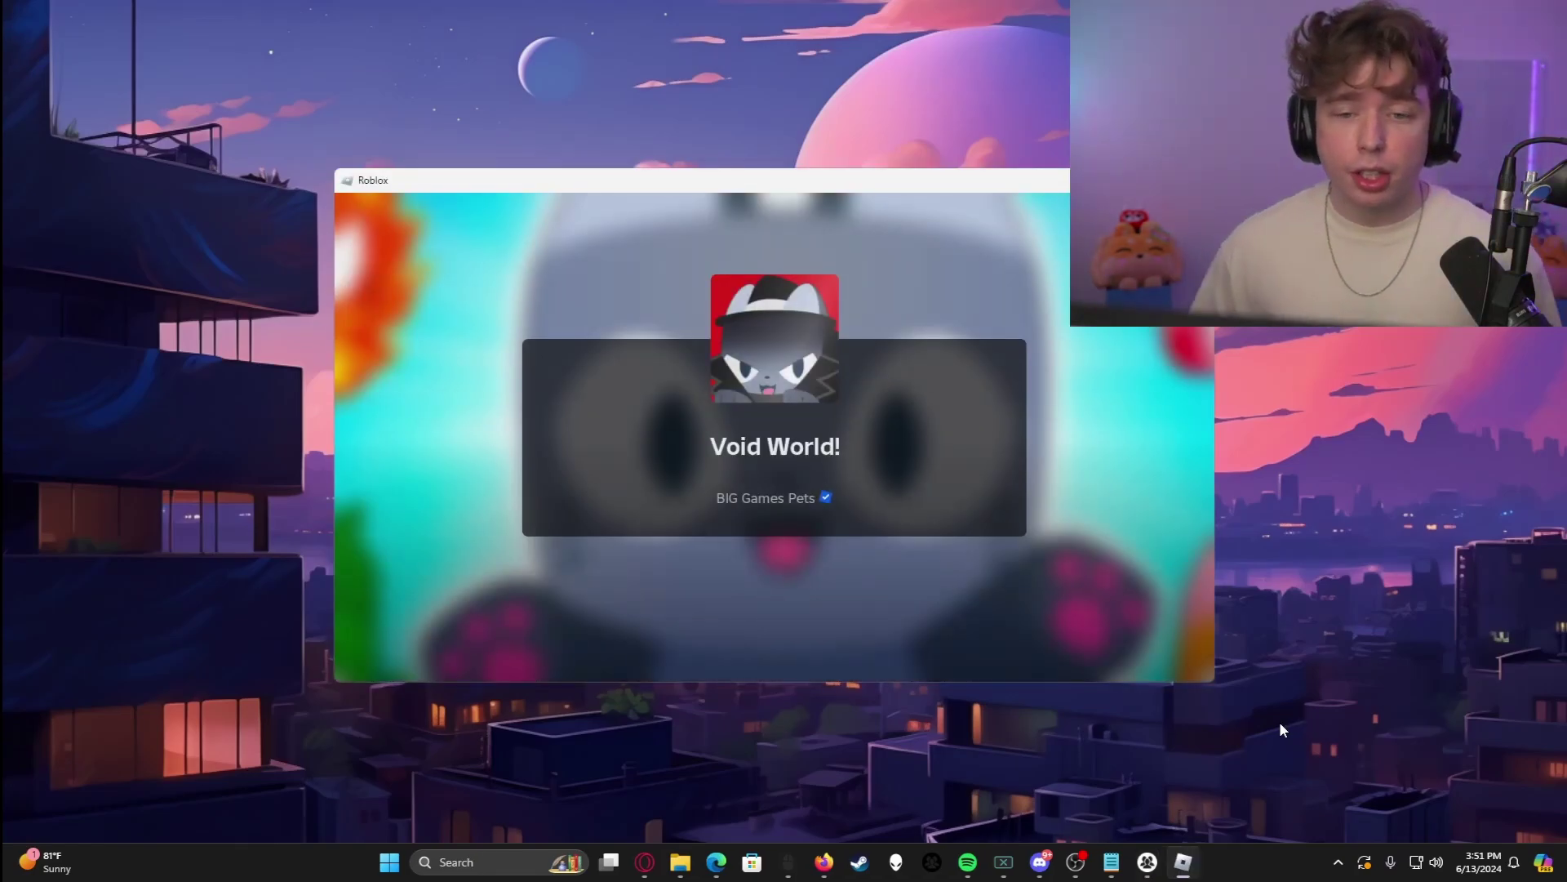
left_click(790, 533)
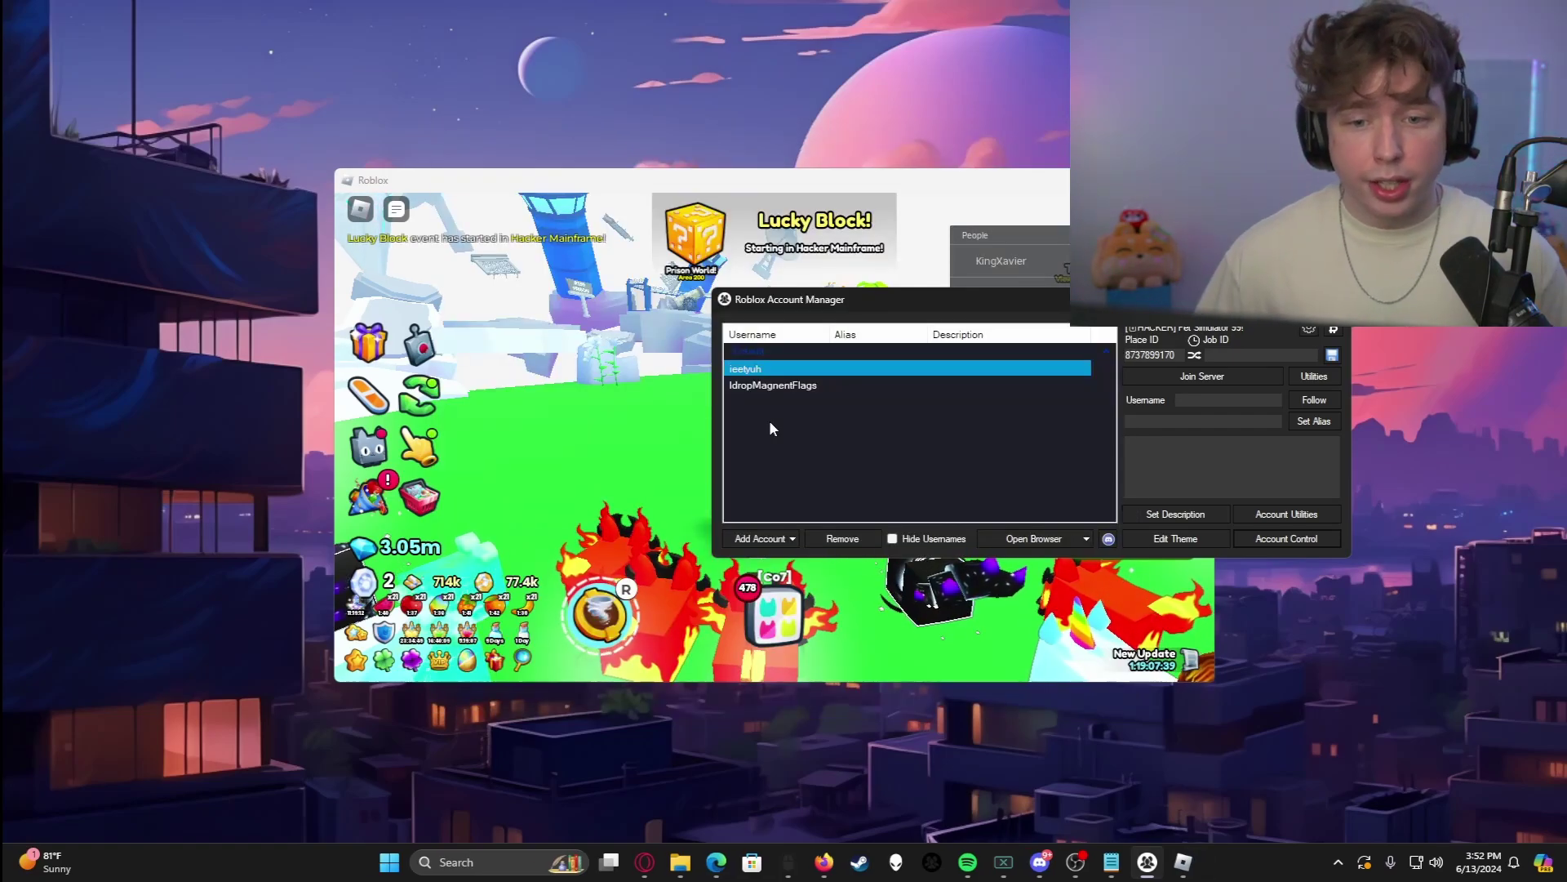
Give the first listed account the description "Alt Account 1".
right_click(943, 369)
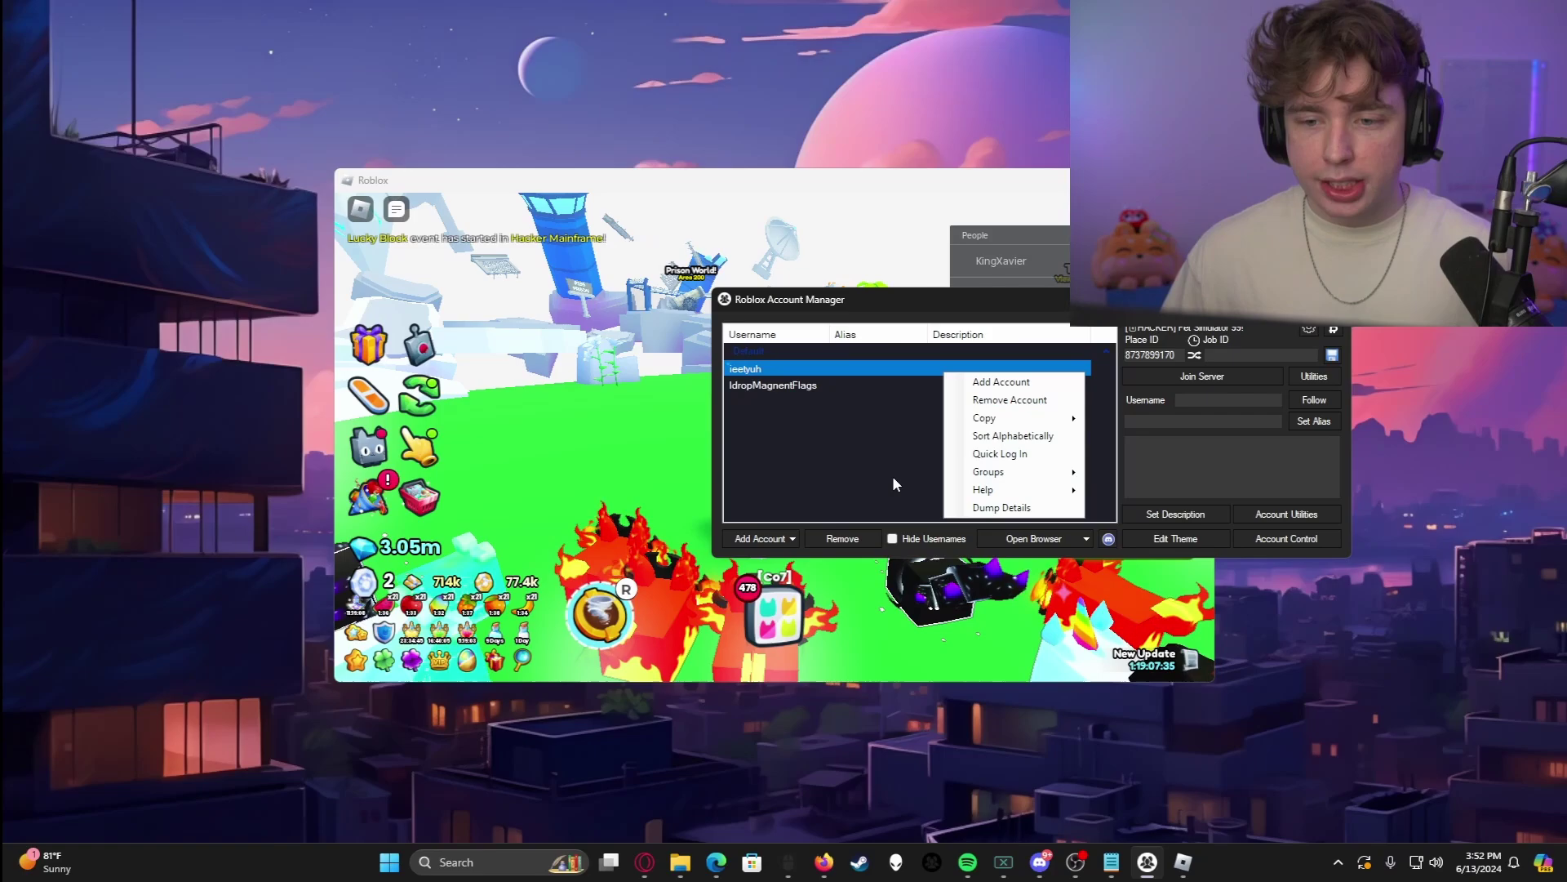
left_click(945, 372)
left_click(943, 369)
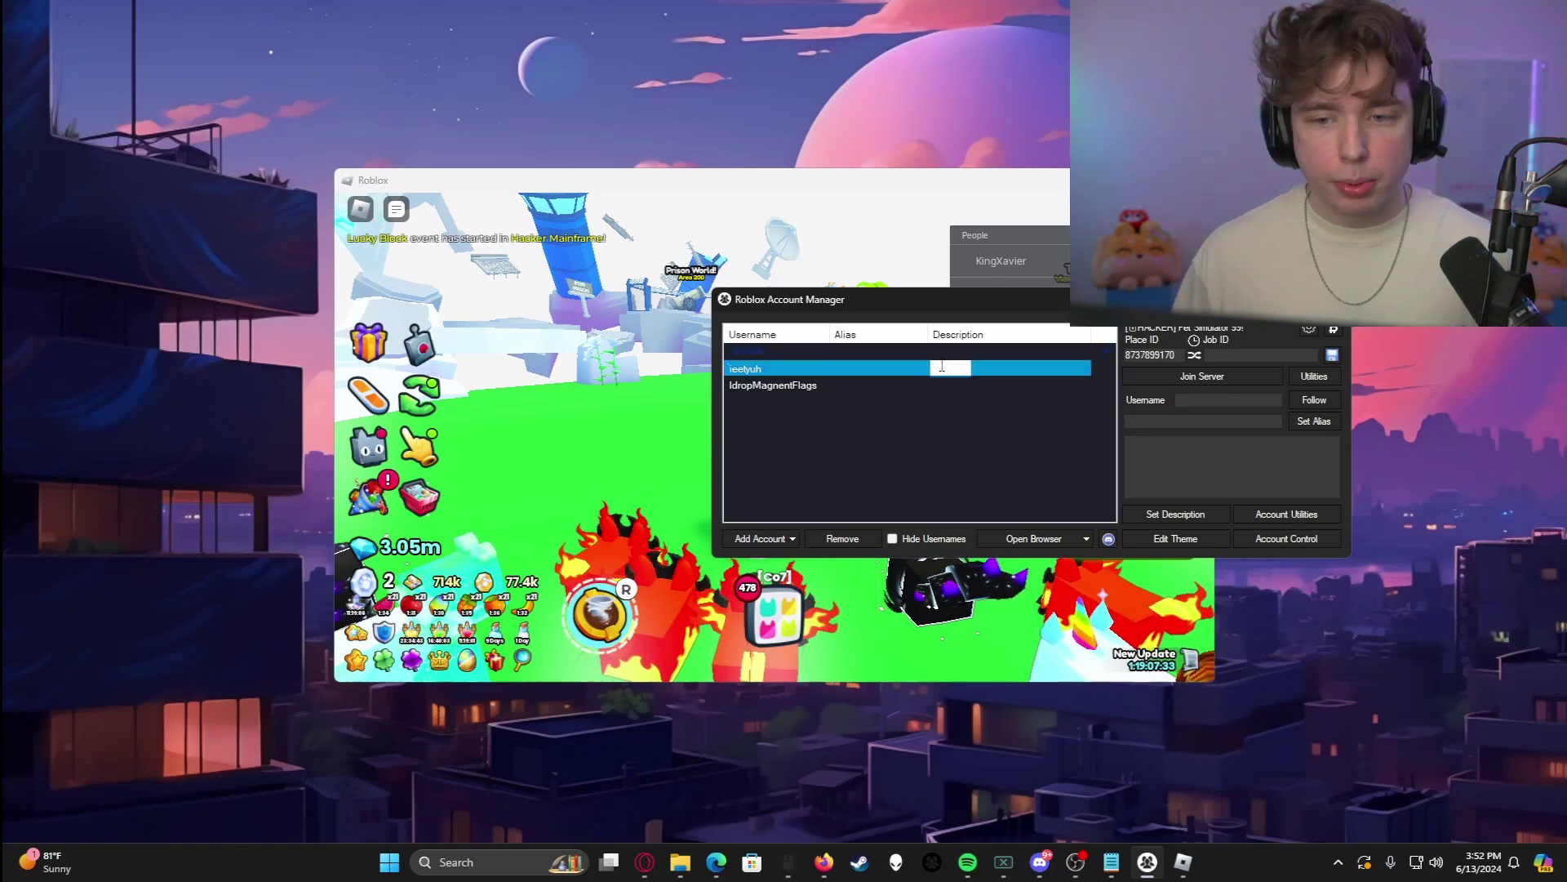
type("Alt Account 1")
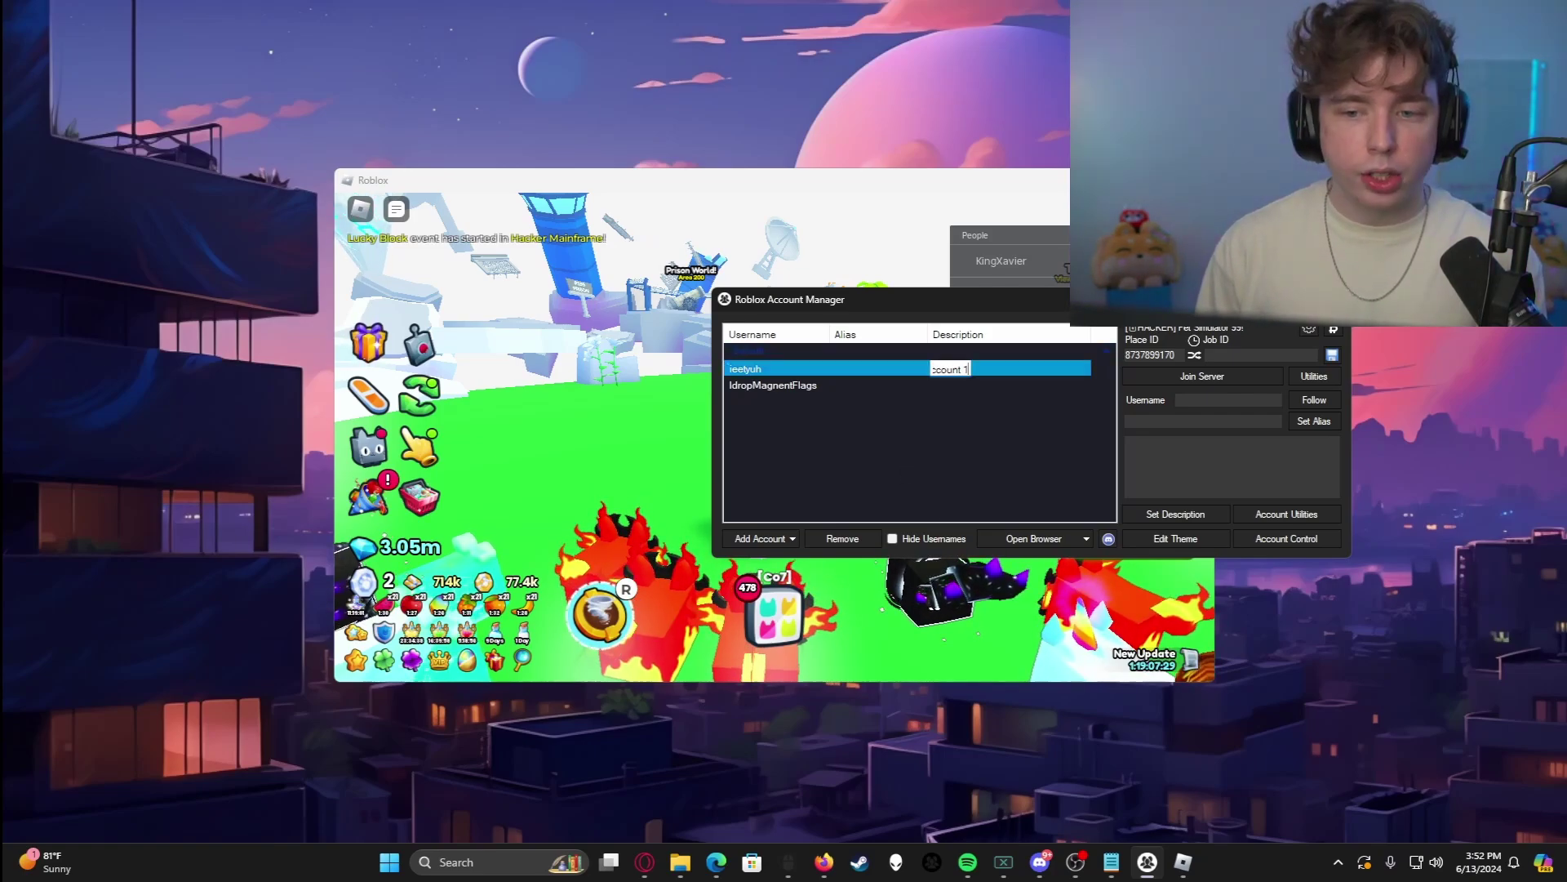
key("Return")
Give the second listed account the description "Alt Account 2".
double_click(947, 385)
type("Alt Account 1")
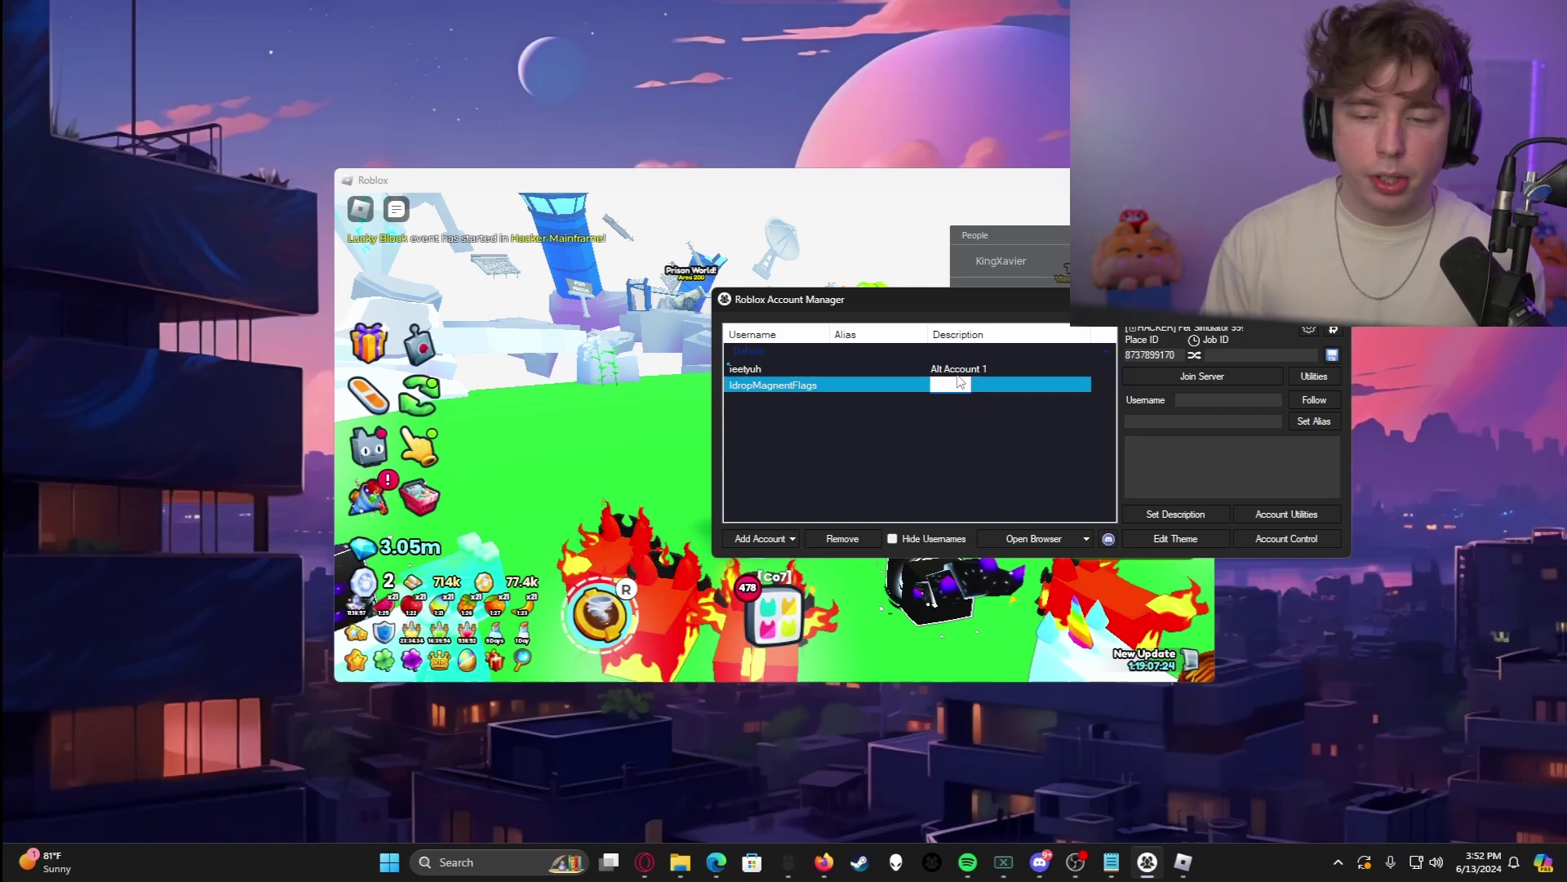
key("BackSpace")
type("2")
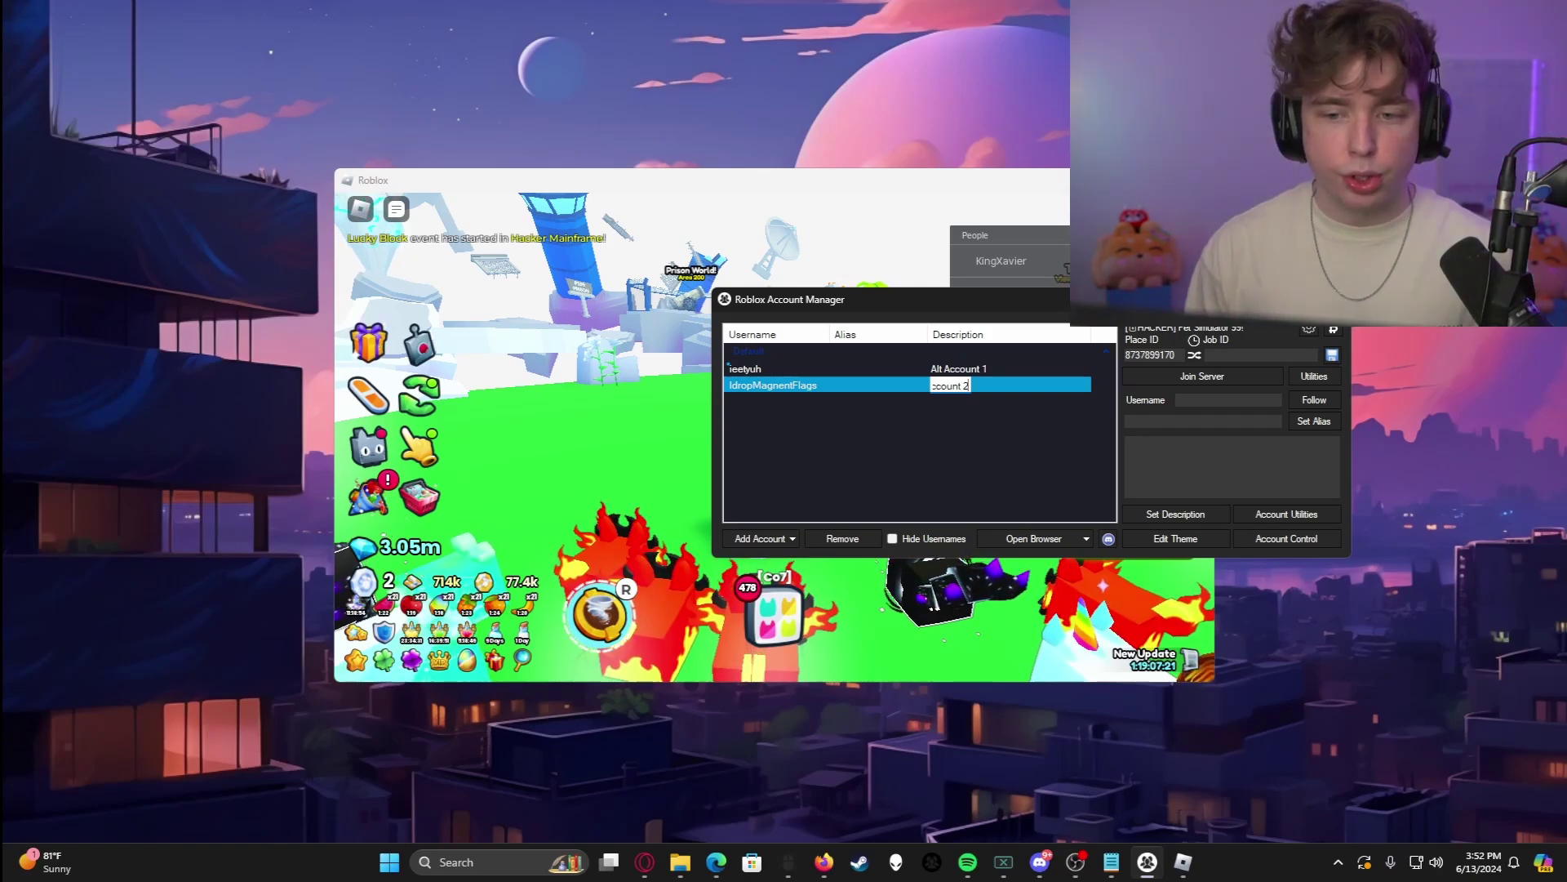
key("Return")
left_click(898, 437)
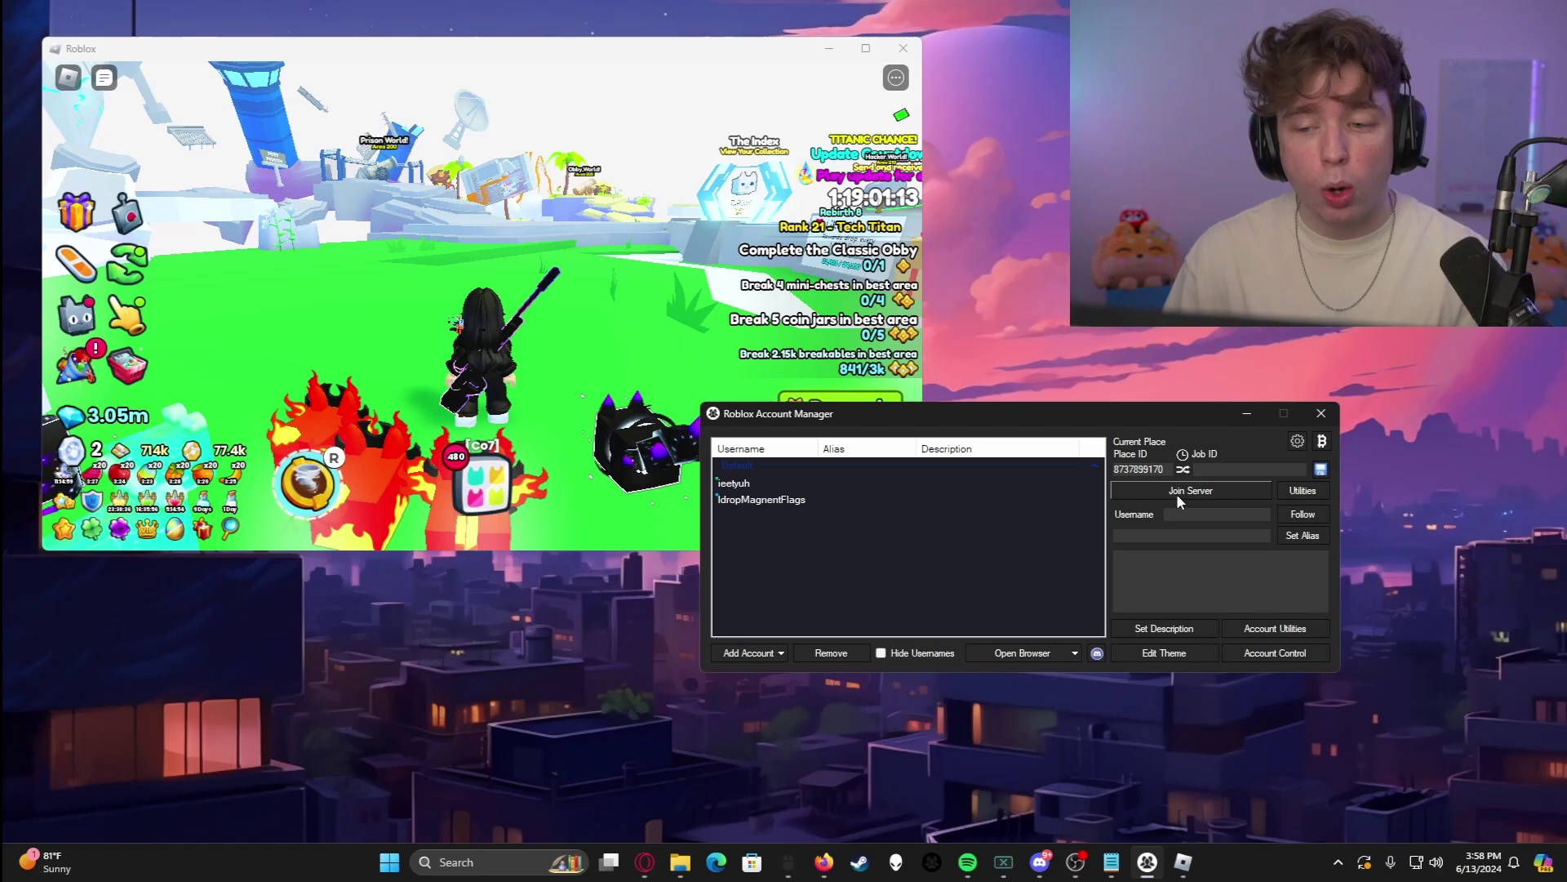
Join the Pet Simulator 99 server with the second account and move the overlapping Roblox windows apart.
key("Down")
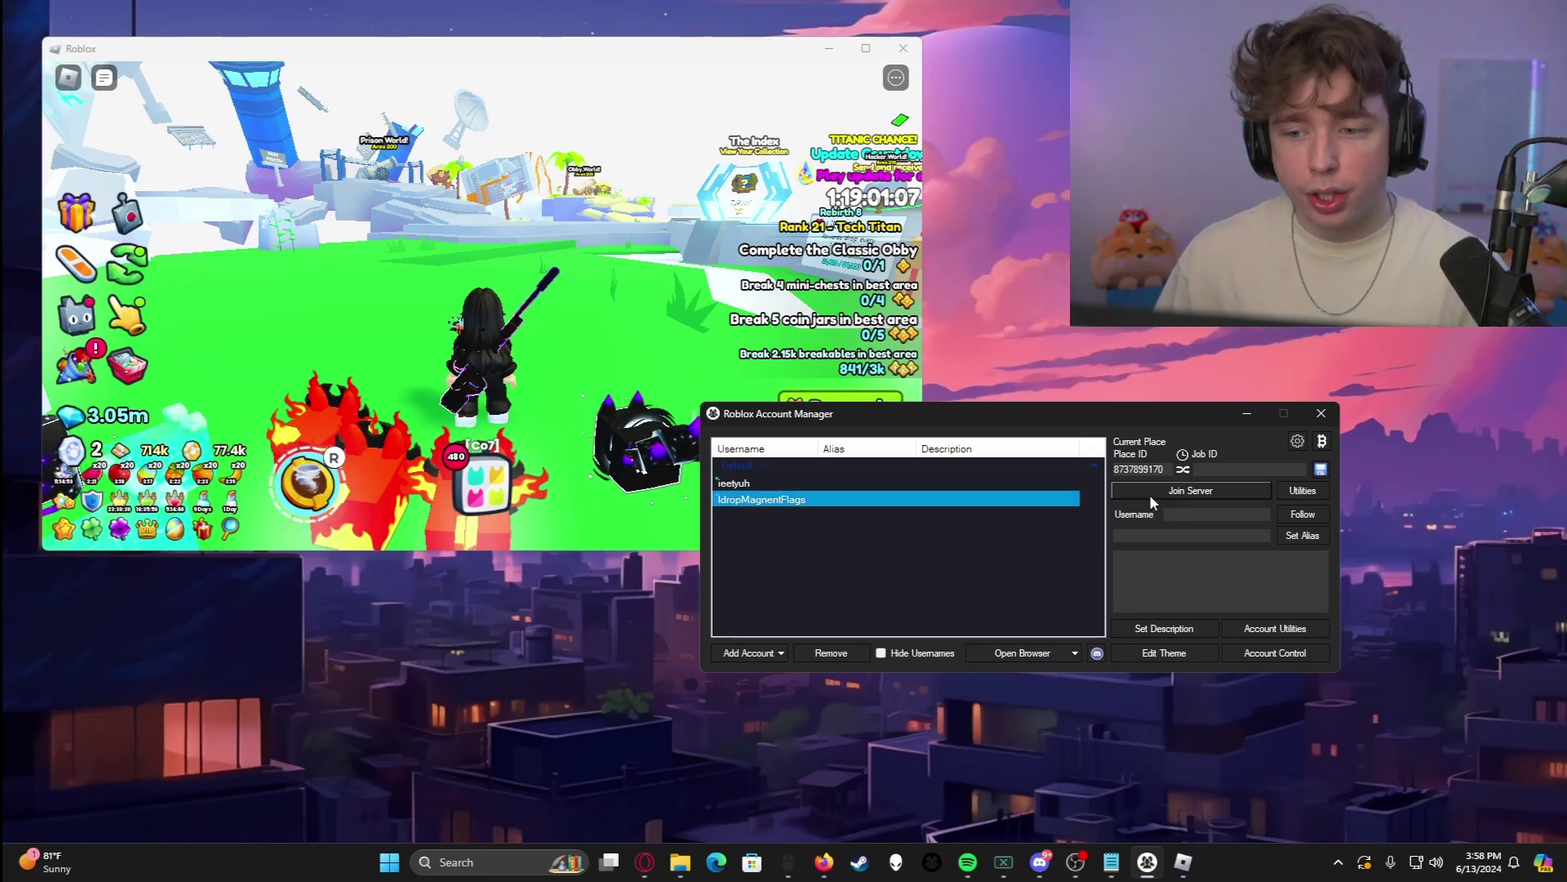
left_click(1150, 495)
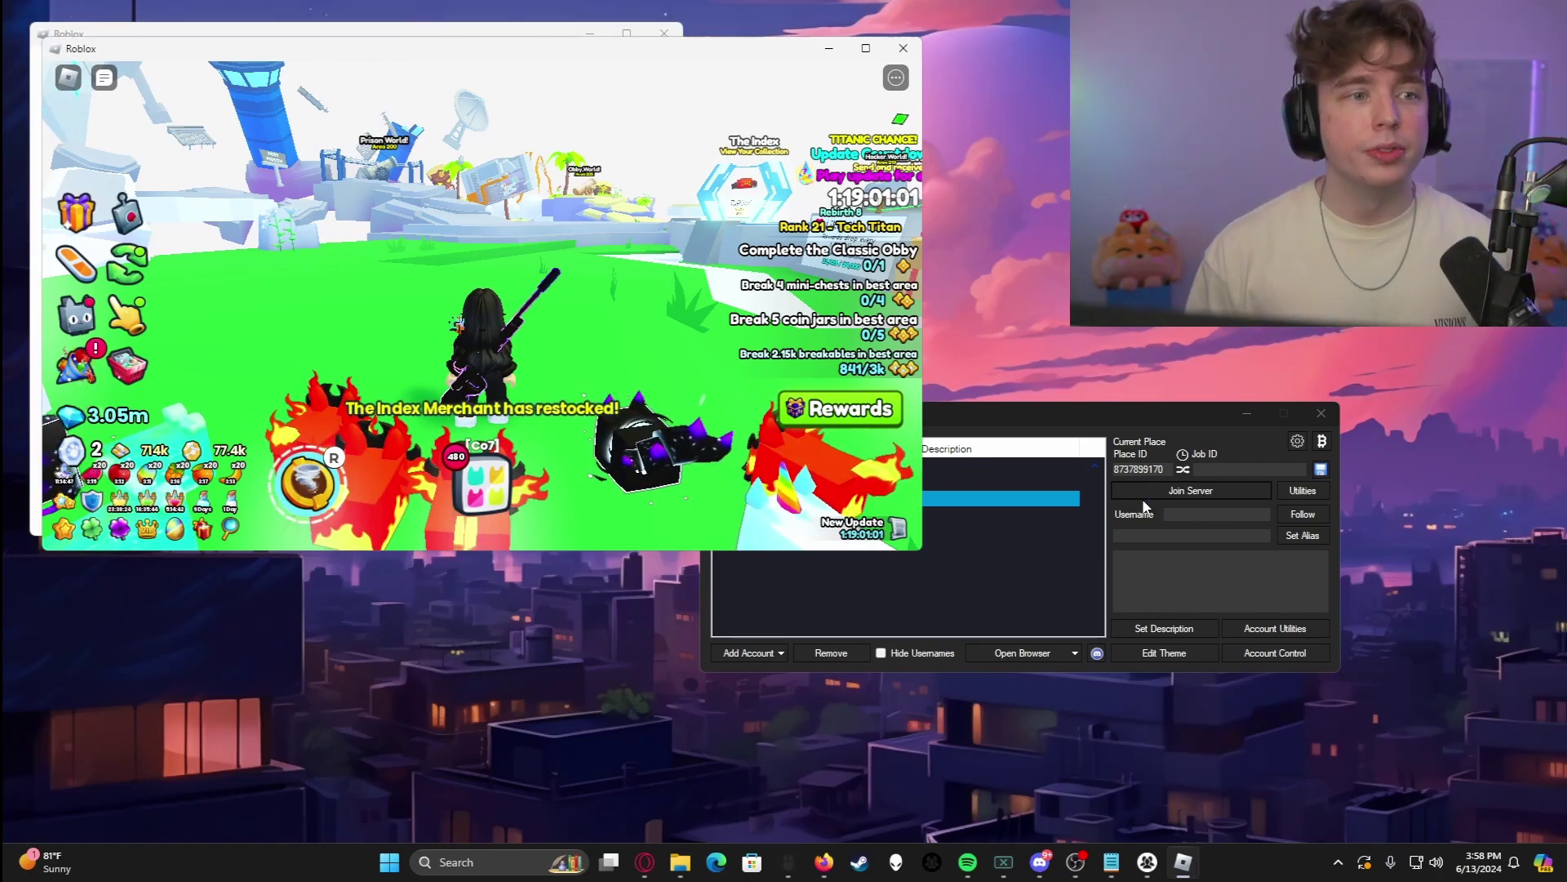
left_click_drag(85, 49, 565, 183)
left_click_drag(576, 51, 561, 53)
left_click_drag(979, 183, 1104, 96)
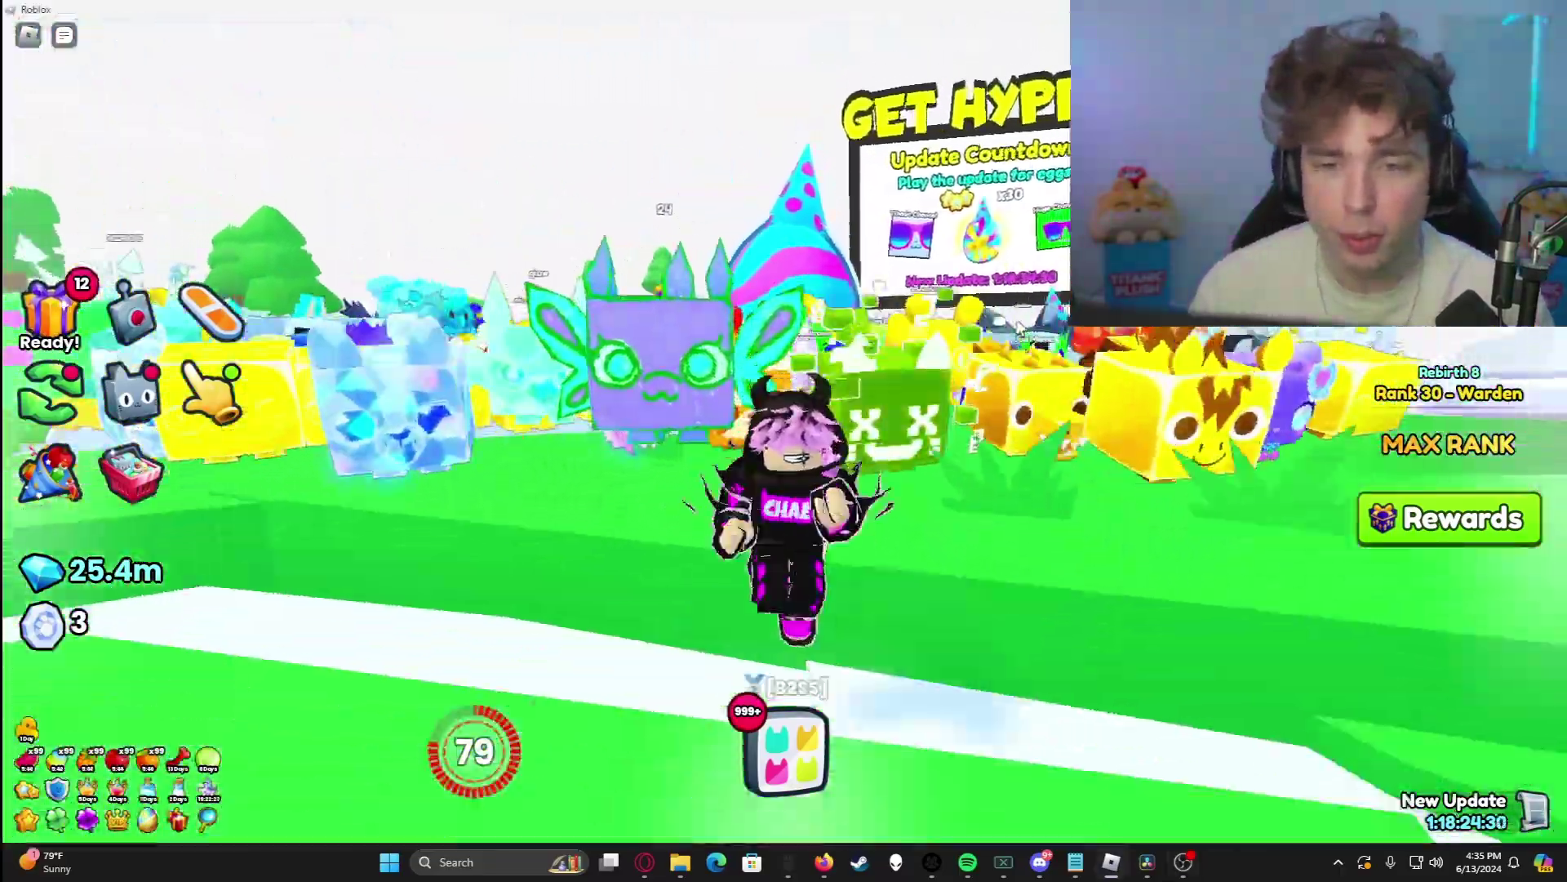
key("w")
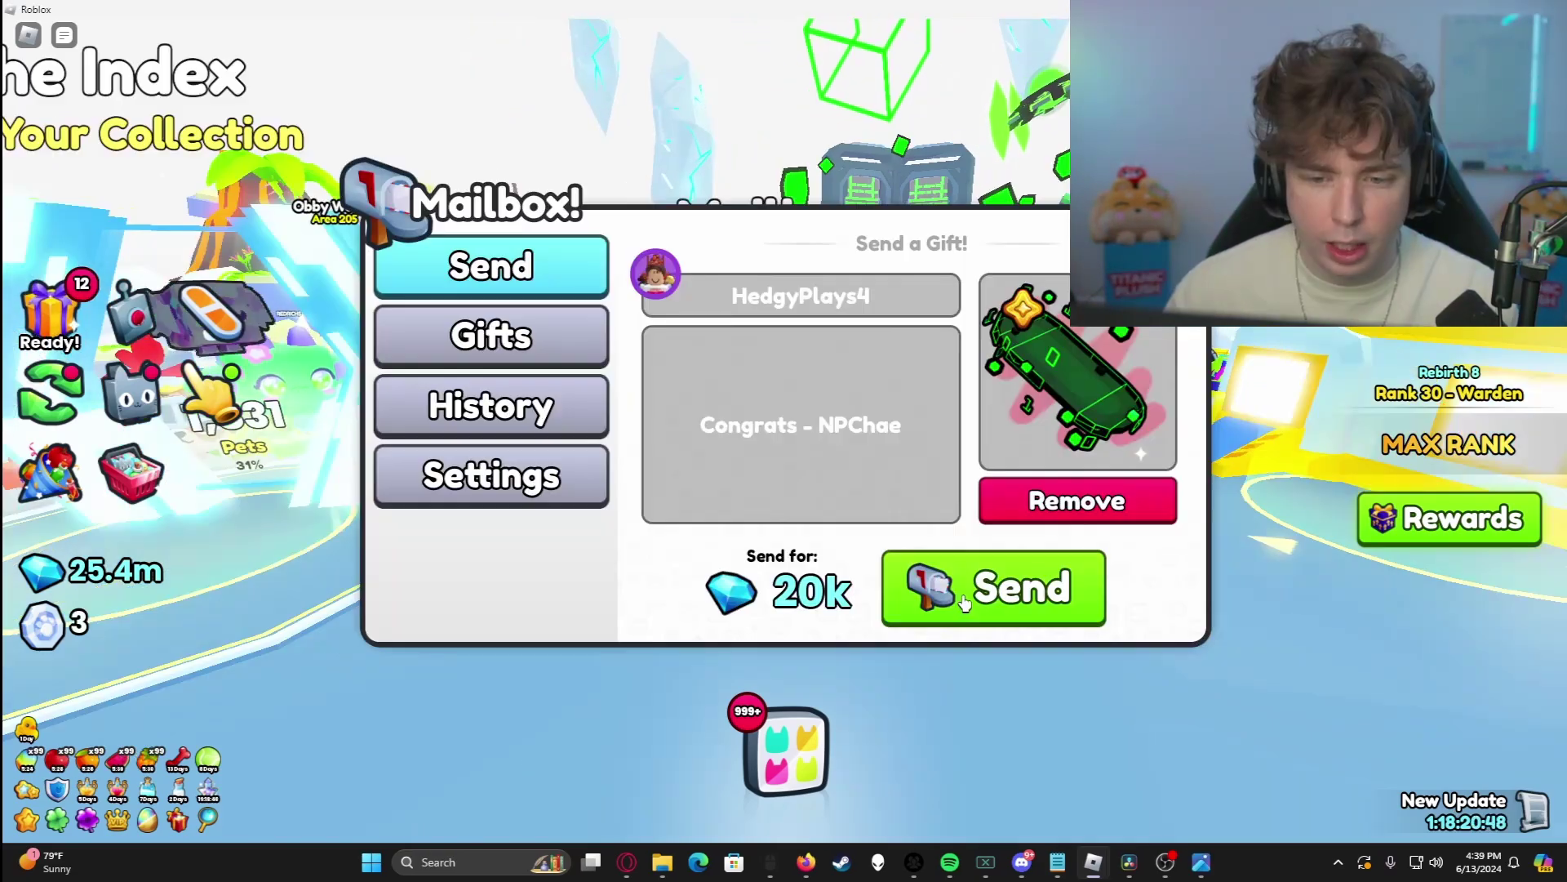
Send the prepared Pet Simulator 99 mailbox gifts to the three recipients, confirming each mail.
left_click(1021, 587)
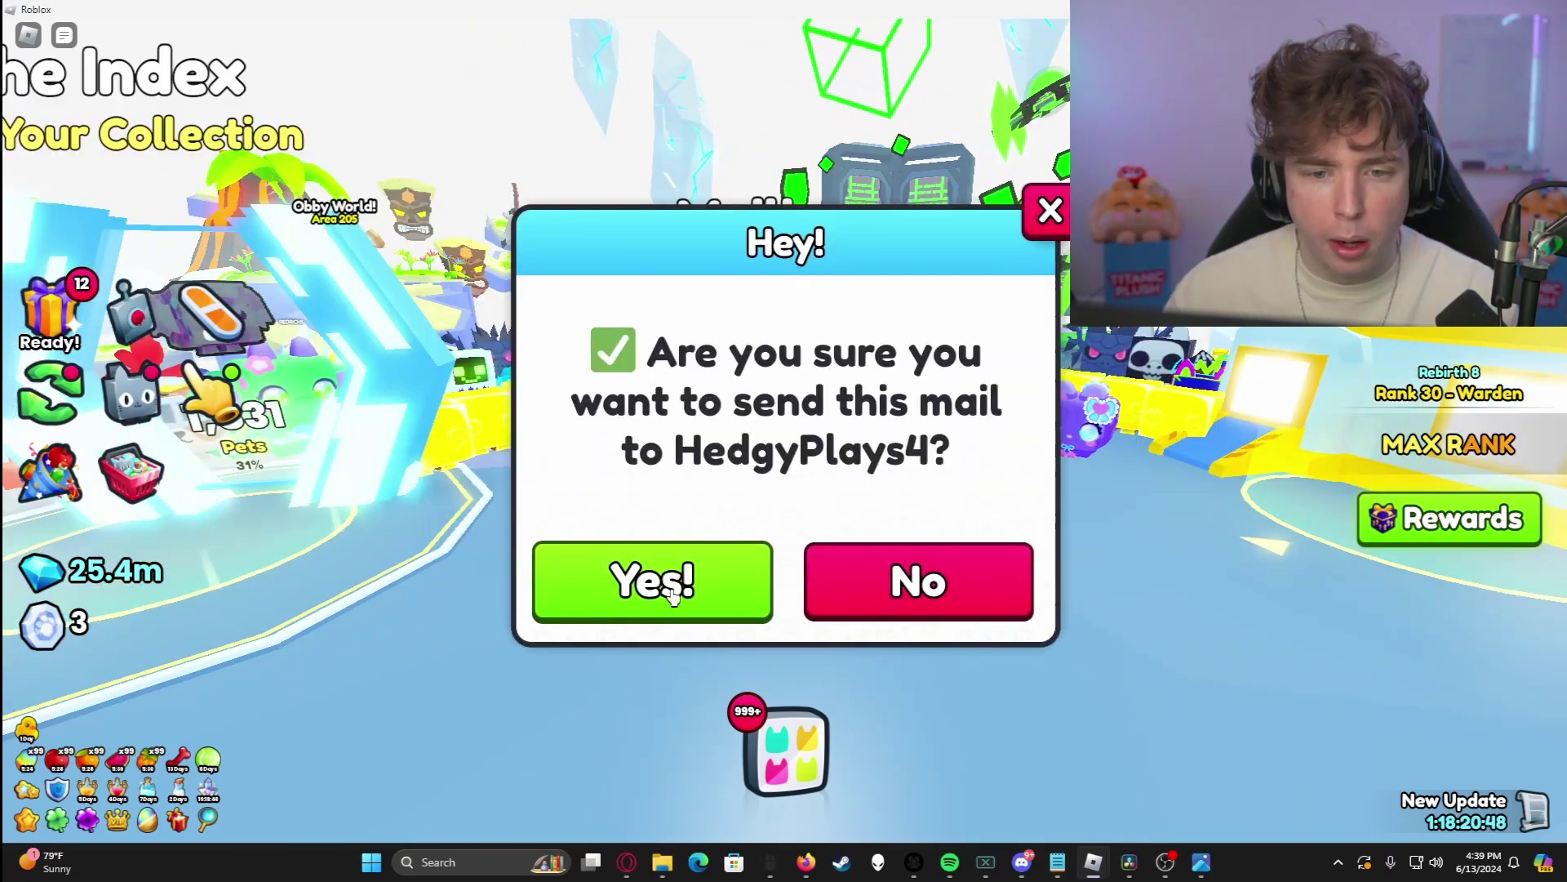
left_click(676, 596)
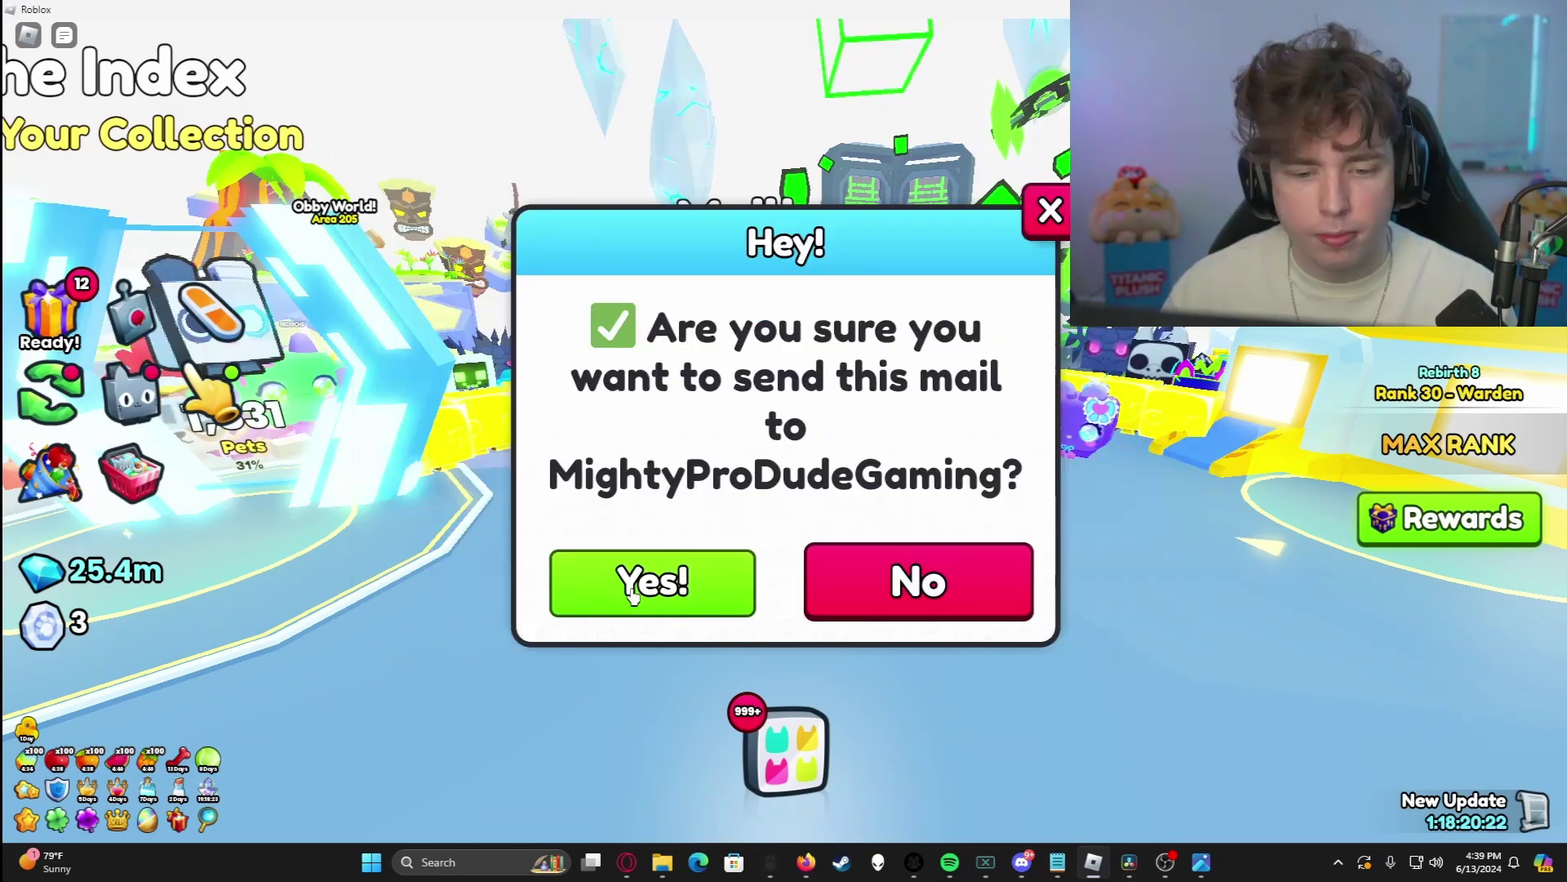
left_click(631, 584)
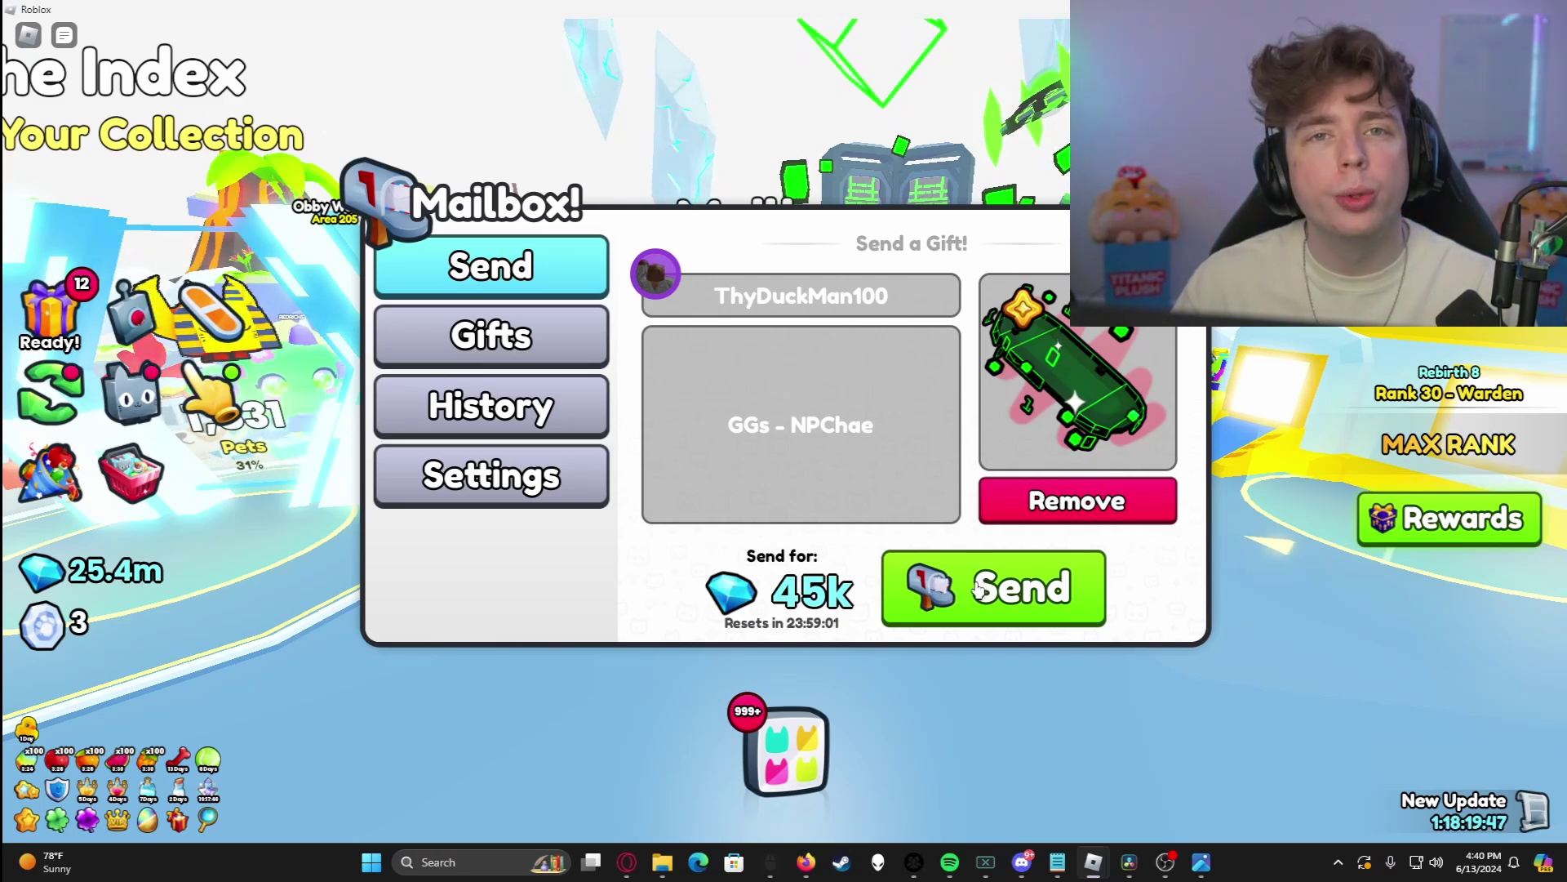
left_click(978, 587)
left_click(710, 580)
left_click(710, 580)
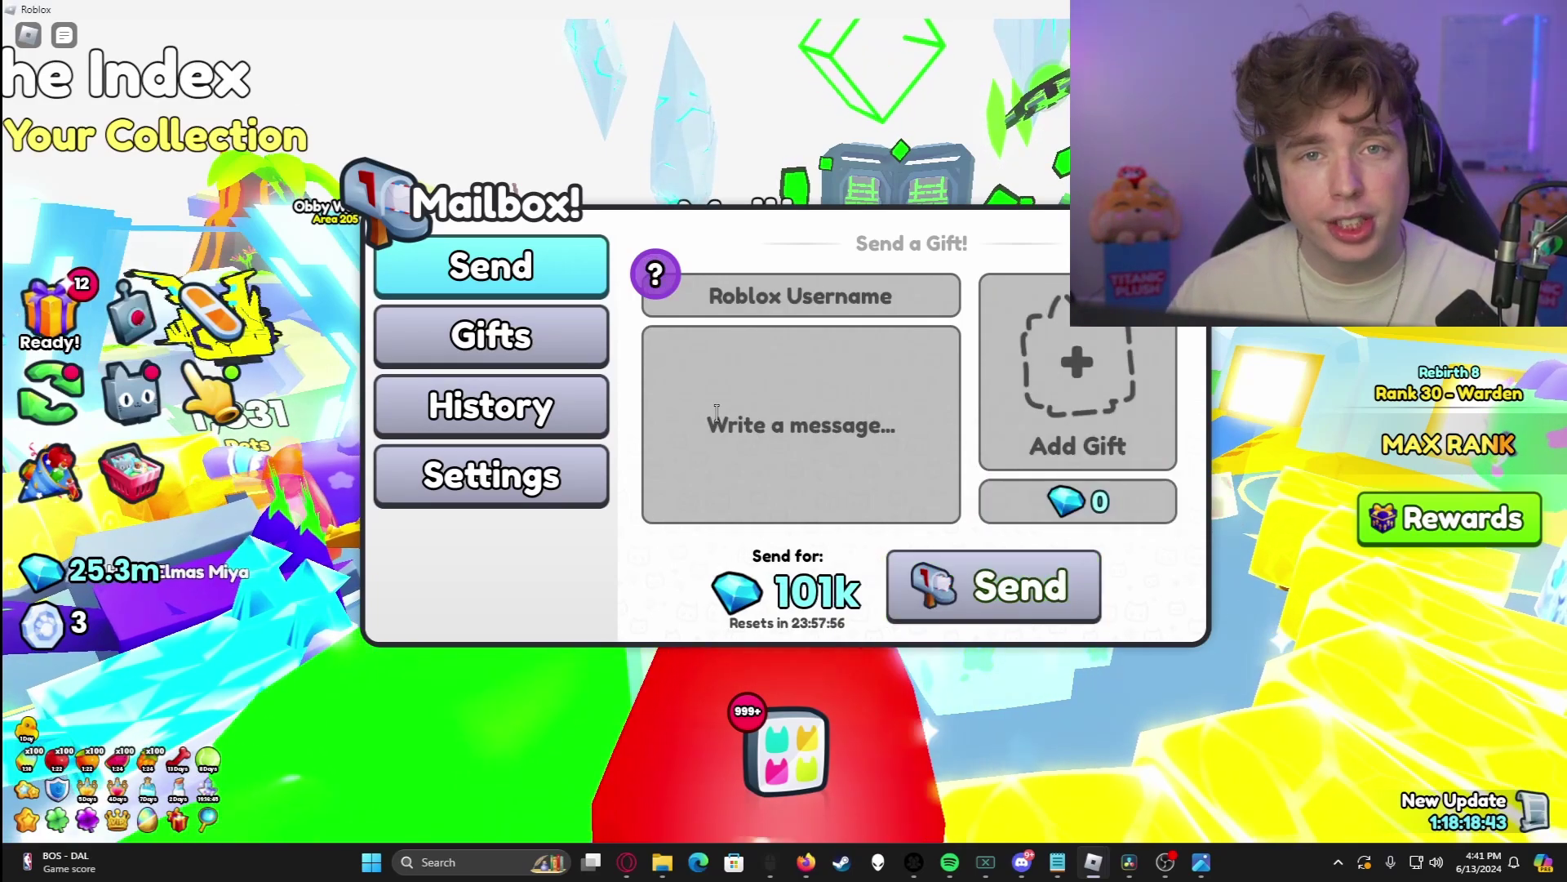
Look through the mailbox's received gifts and its history down to the most recent mails.
left_click(490, 336)
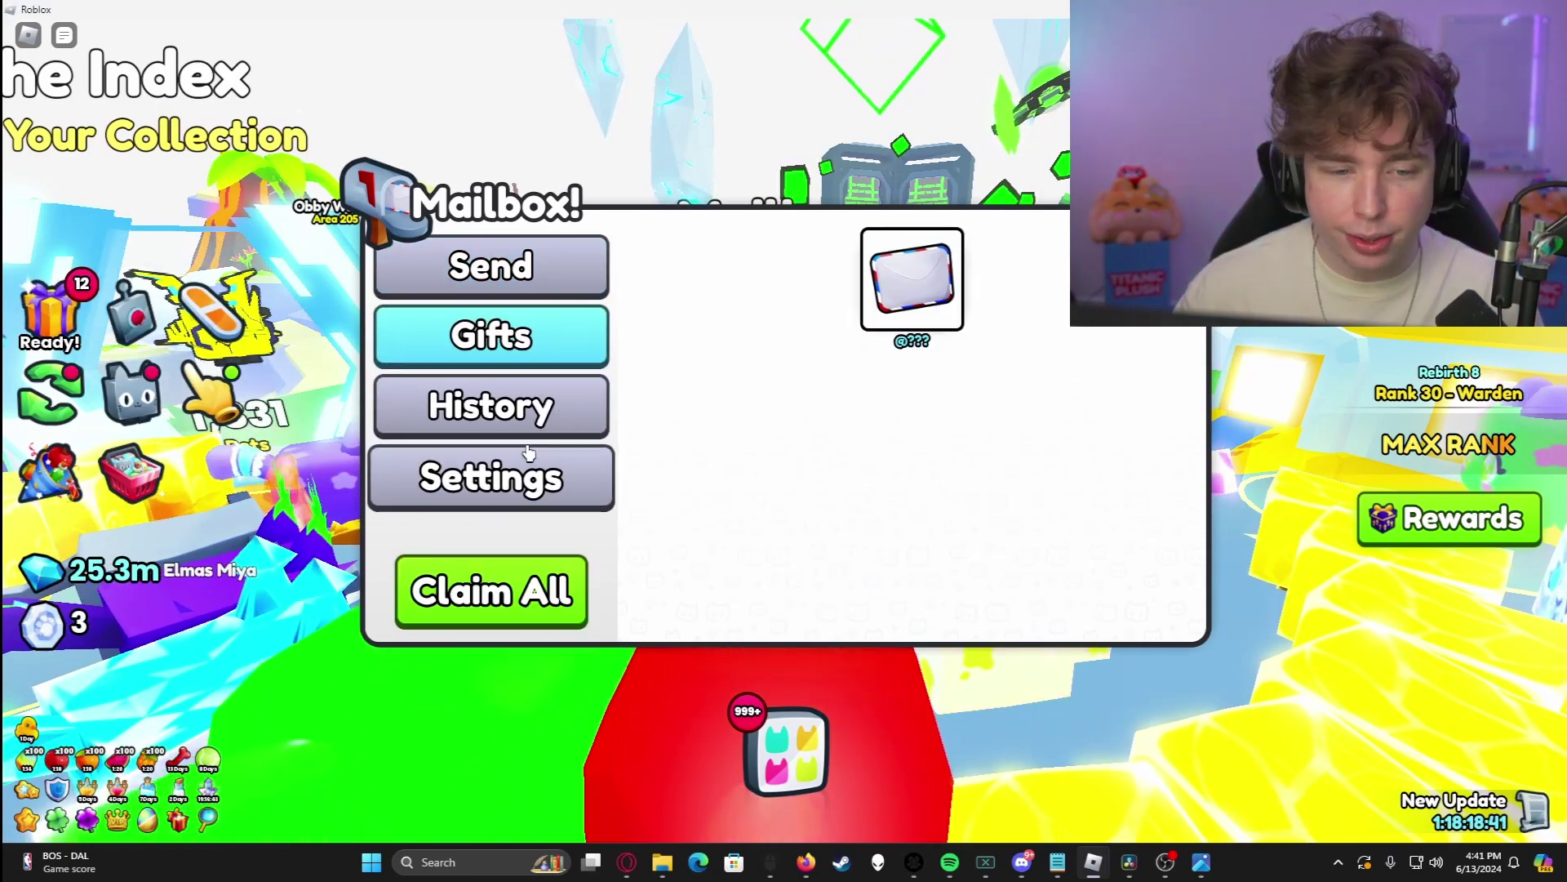
left_click(490, 406)
scroll(910, 424, "down", 5)
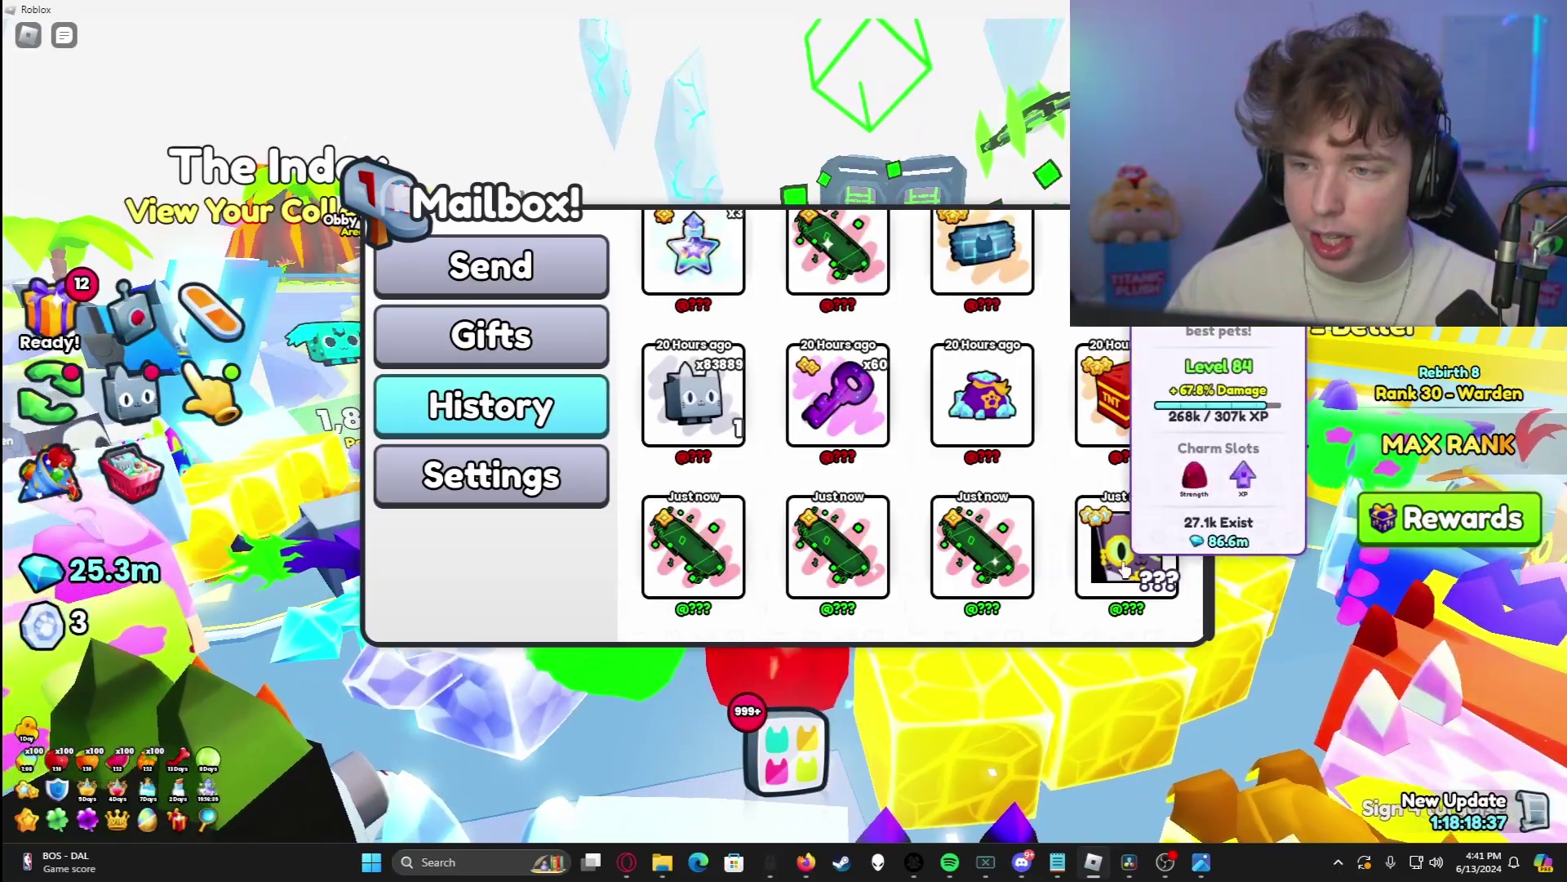
key("s")
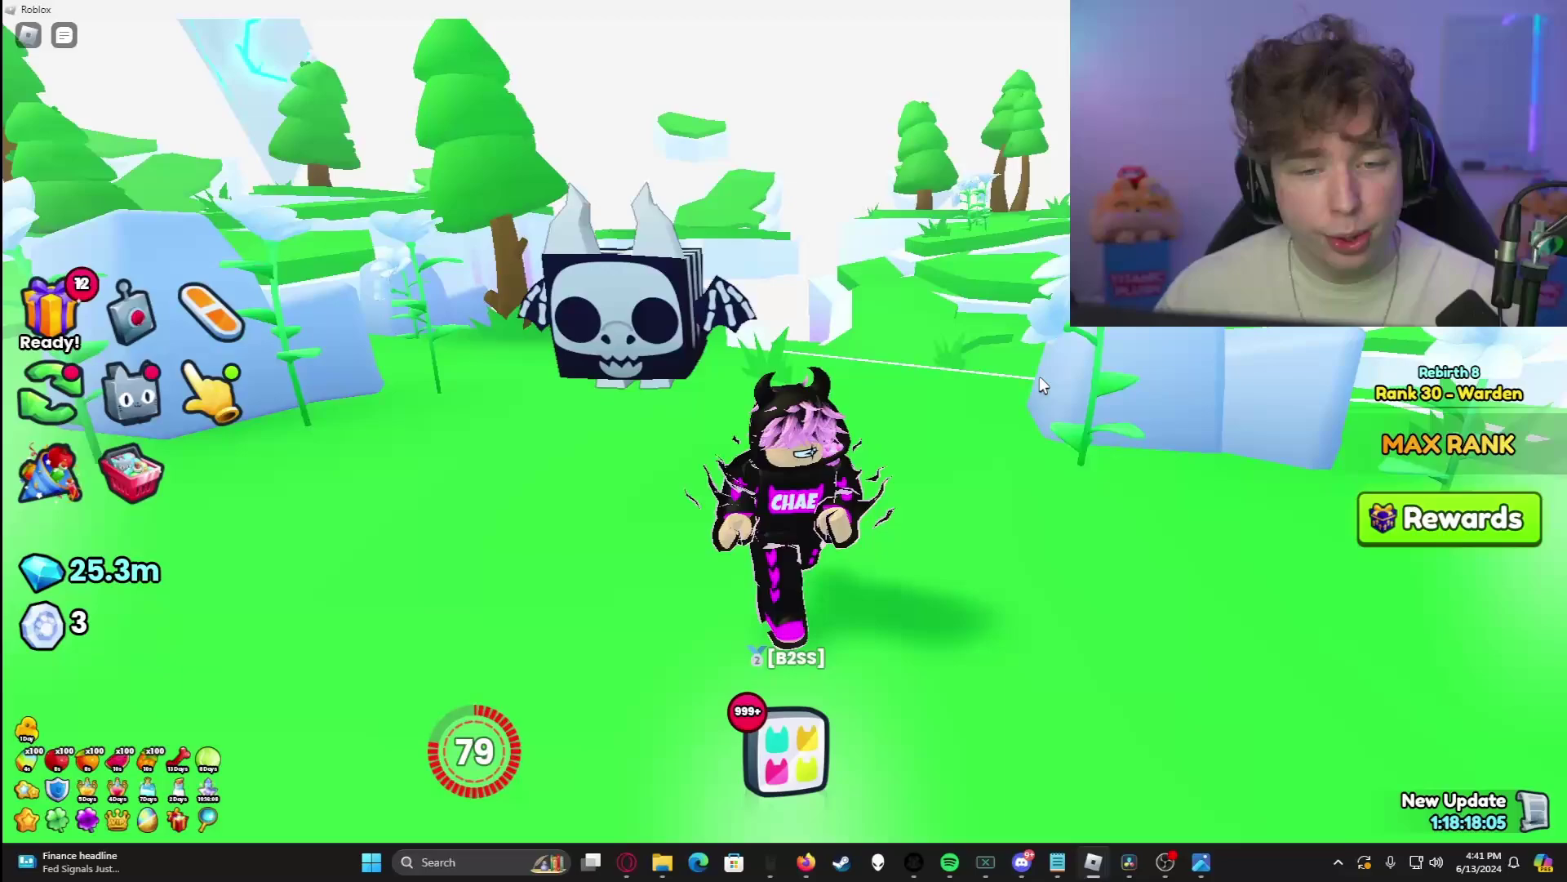
key("s")
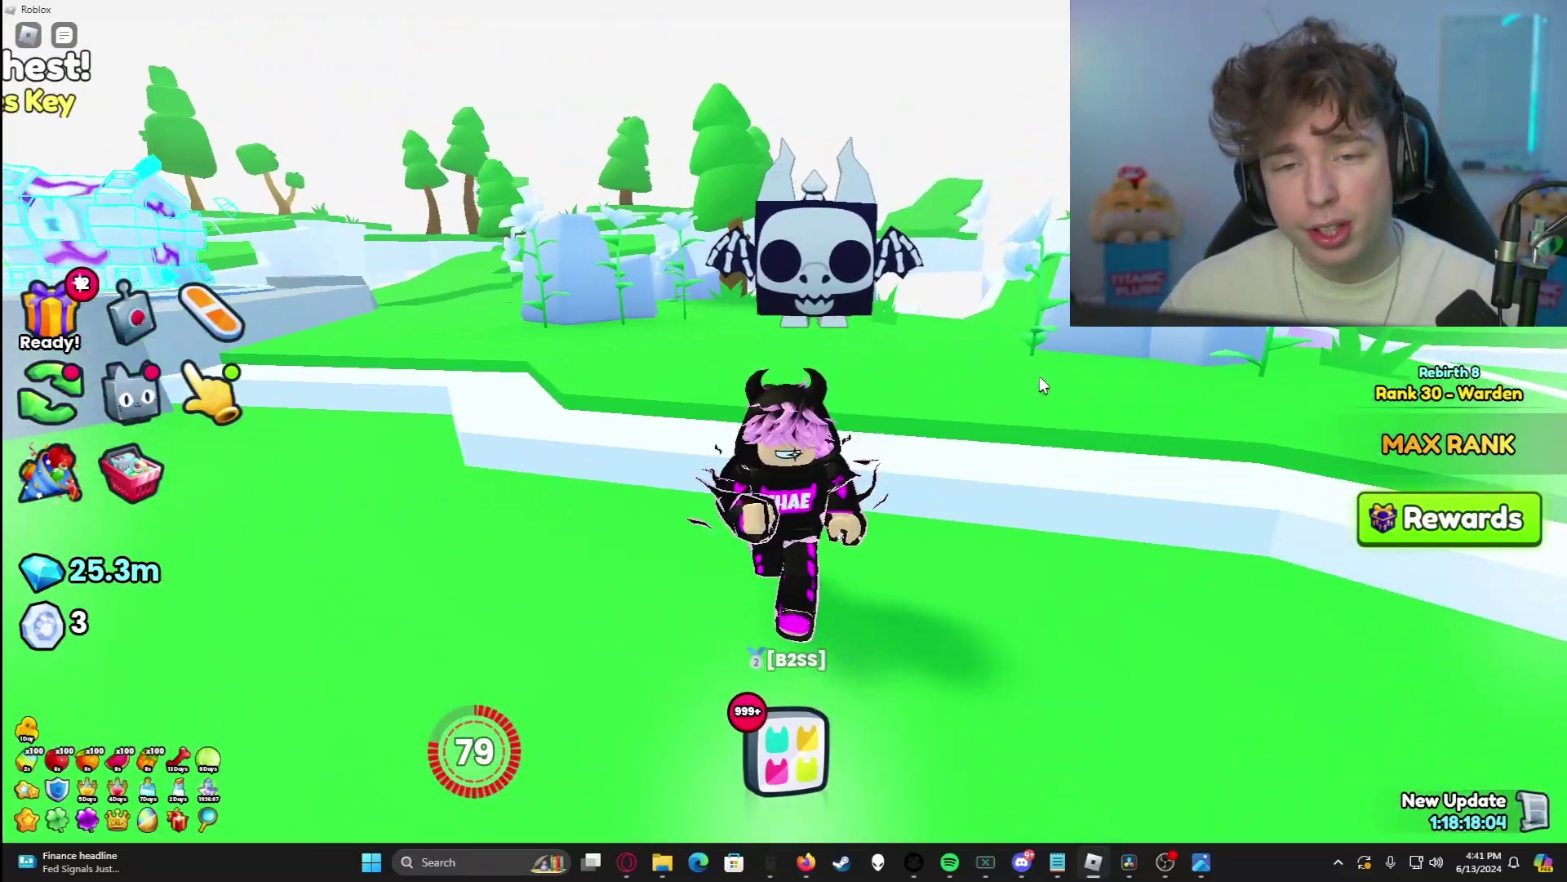
key("Left")
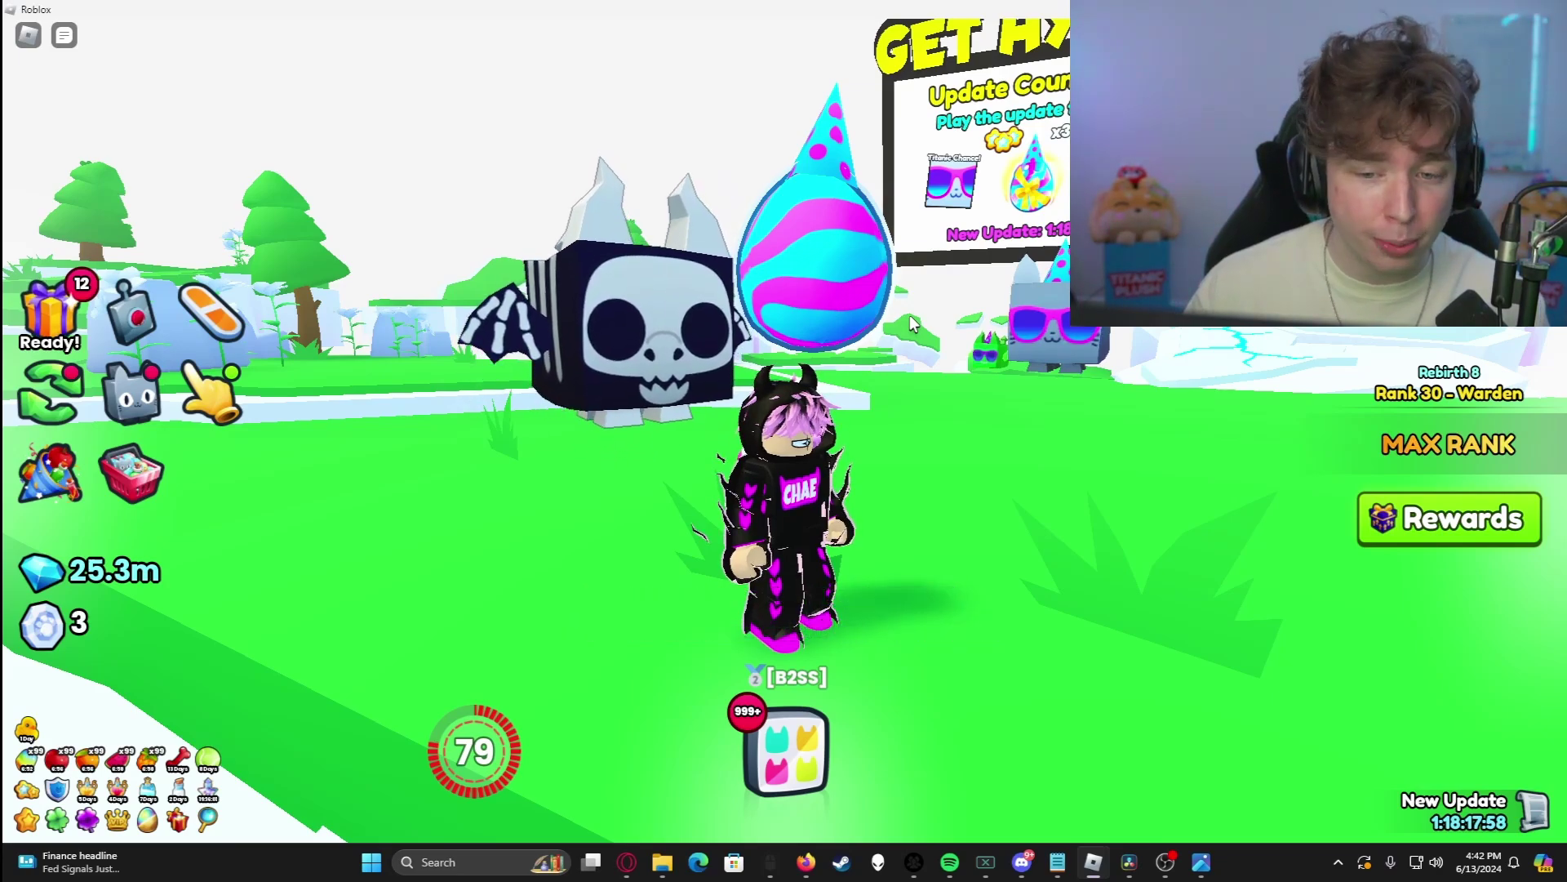
key("Right")
key("Right")
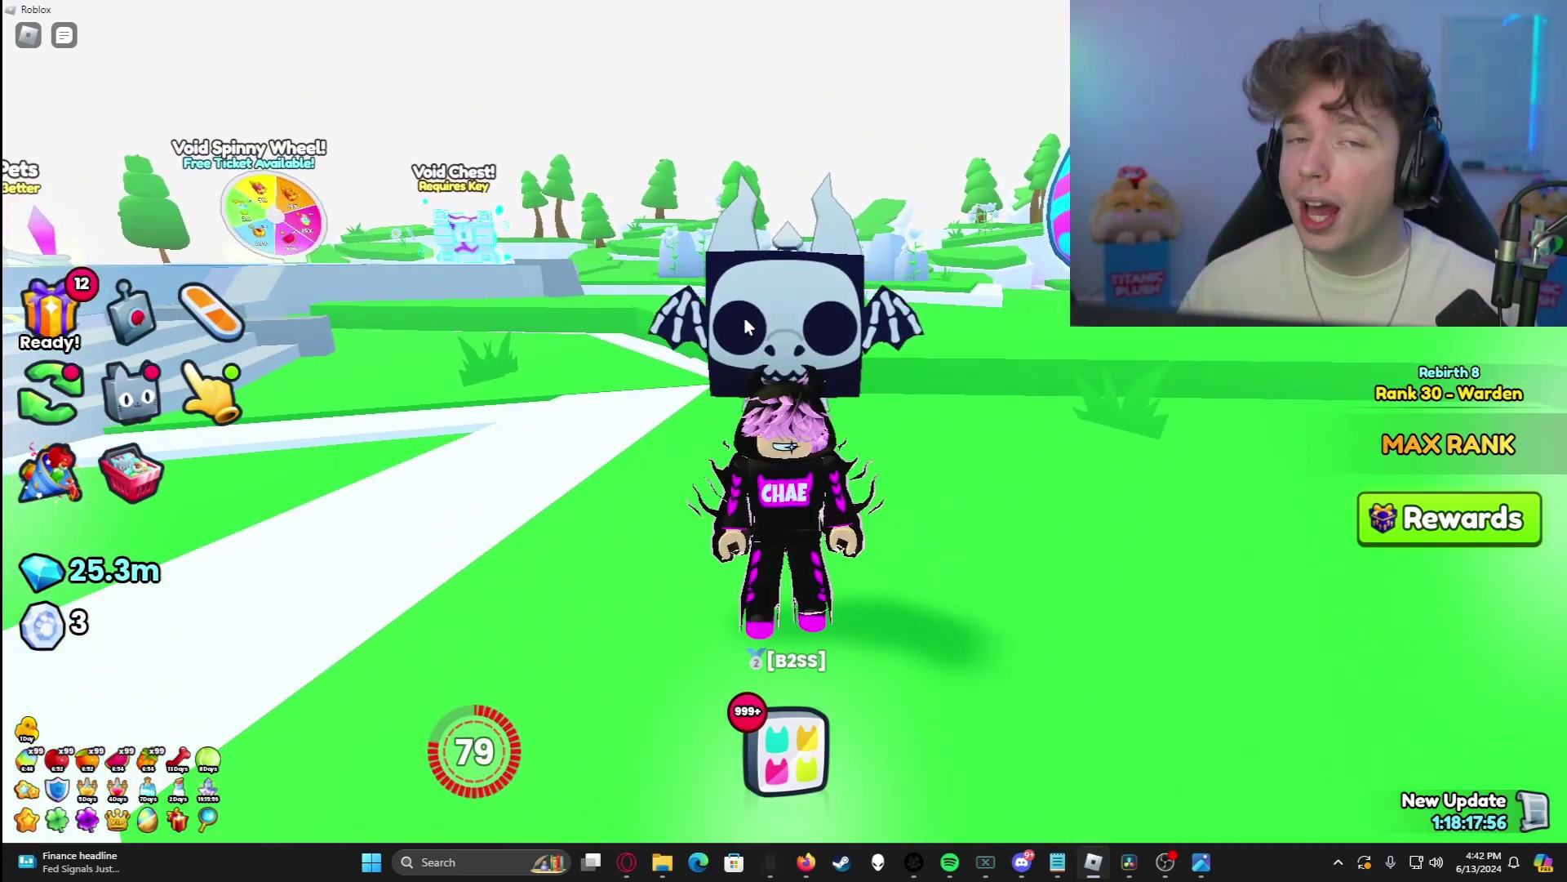